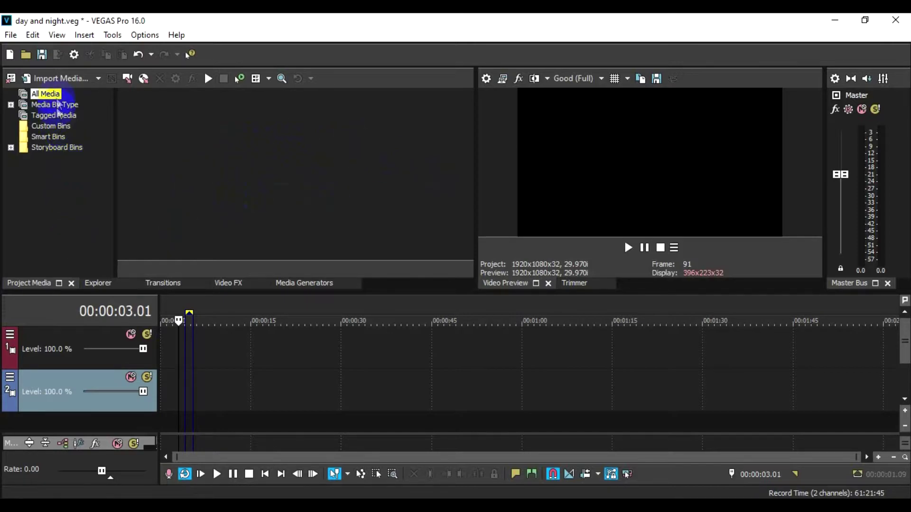
Step: Import the still image photo_2020-08-21_12-08-30.jpg into the project media
click(61, 82)
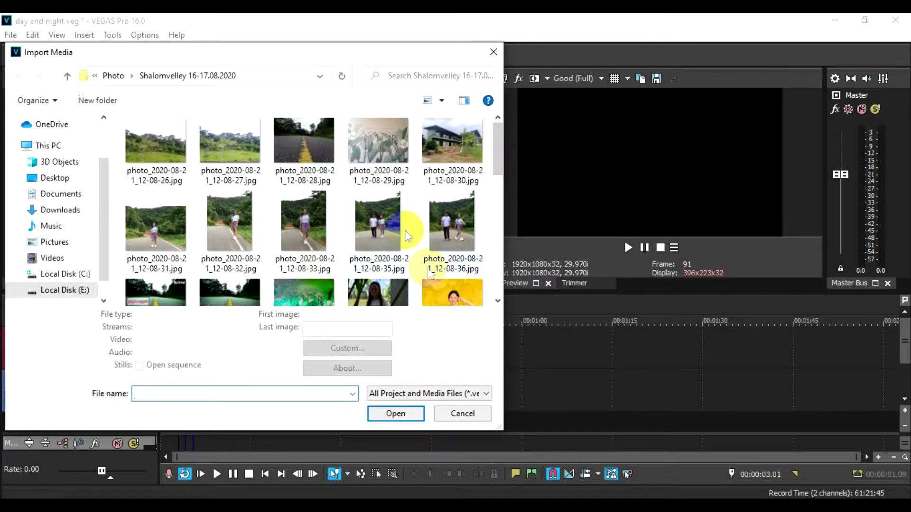
click(462, 150)
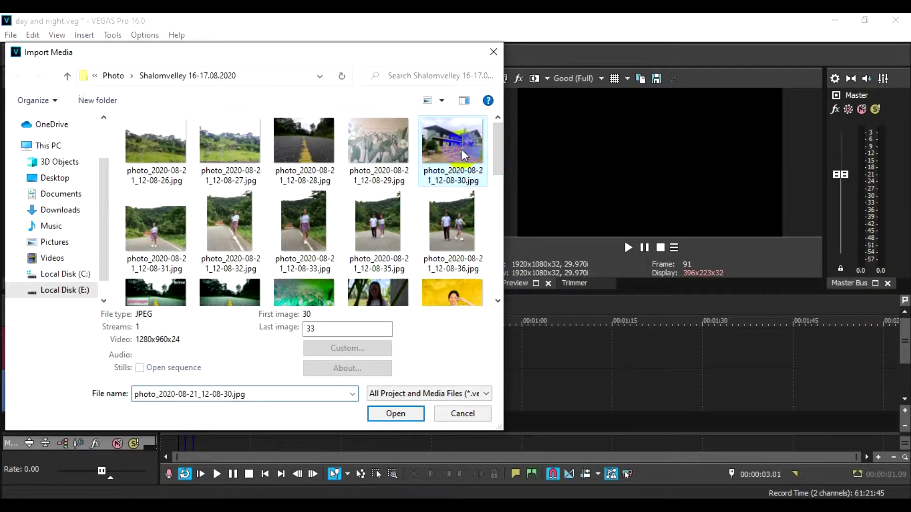
click(400, 413)
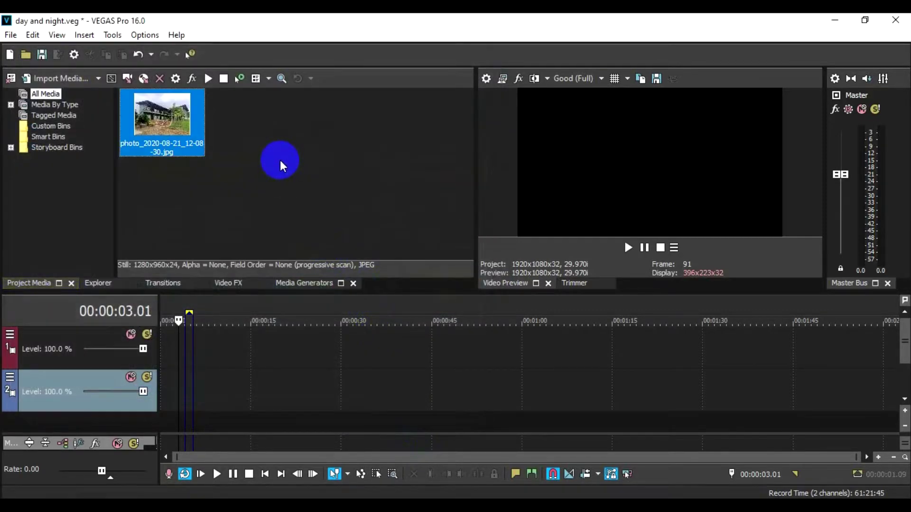
Step: Place the imported building photo on track 1 at the start of the timeline
click(279, 159)
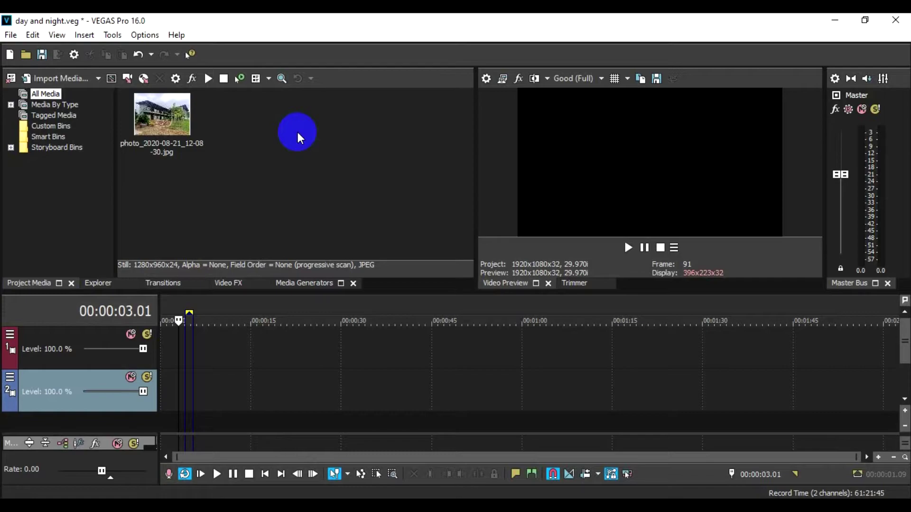
click(186, 127)
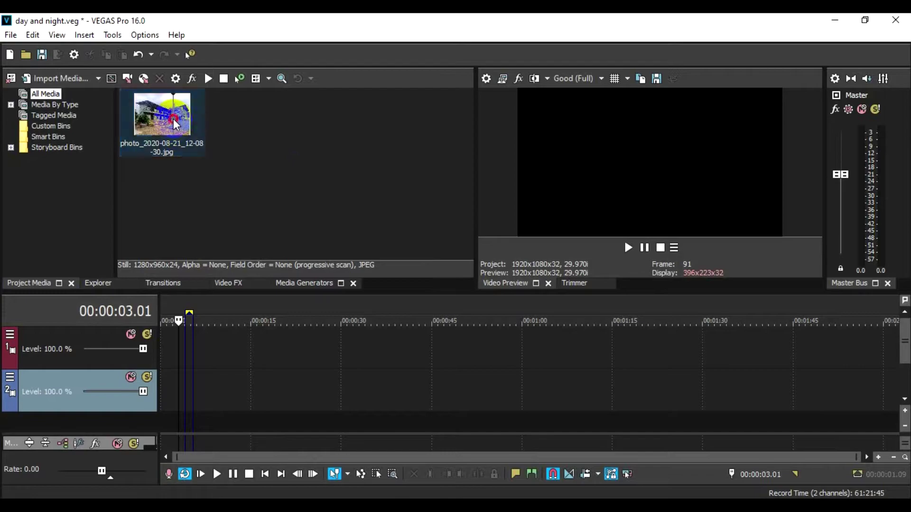
drag(186, 127, 158, 340)
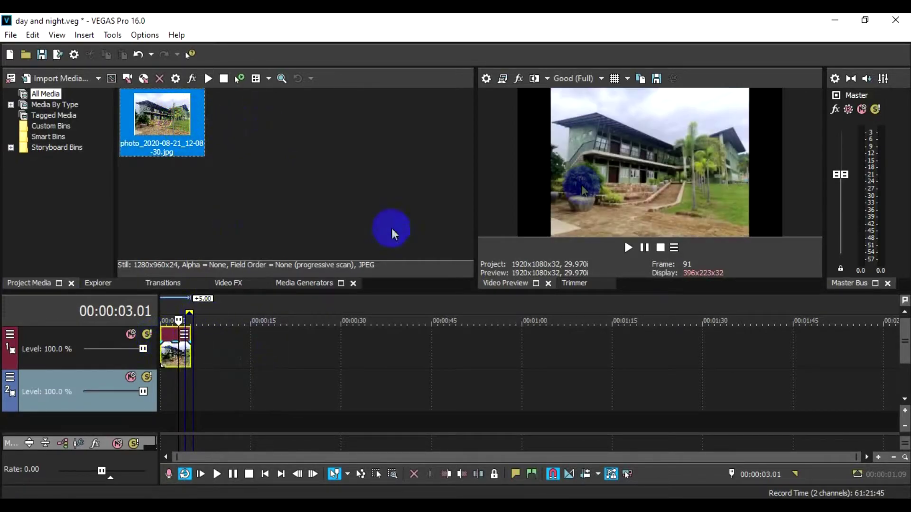
Step: Crop the photo event to match the output aspect in Event Pan/Crop, with the crop cursor at 00:00:00.00
scroll(190, 351, up, 10)
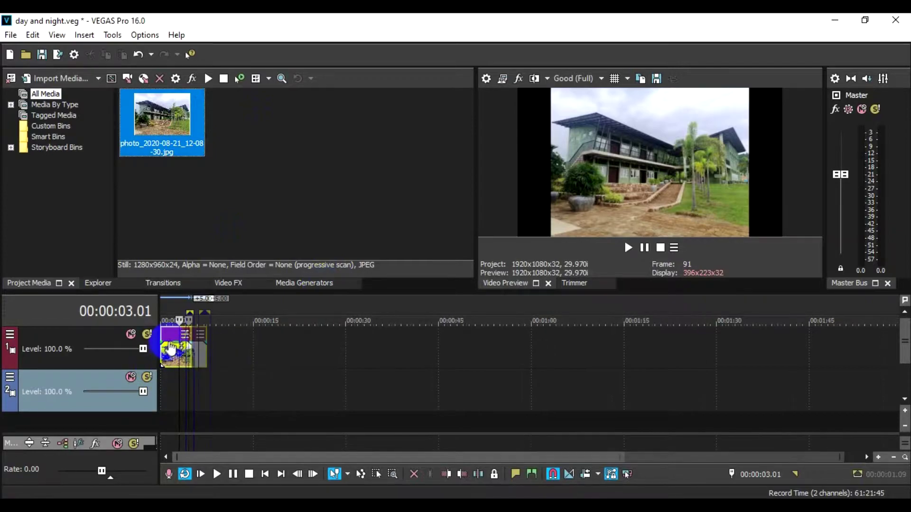
click(514, 353)
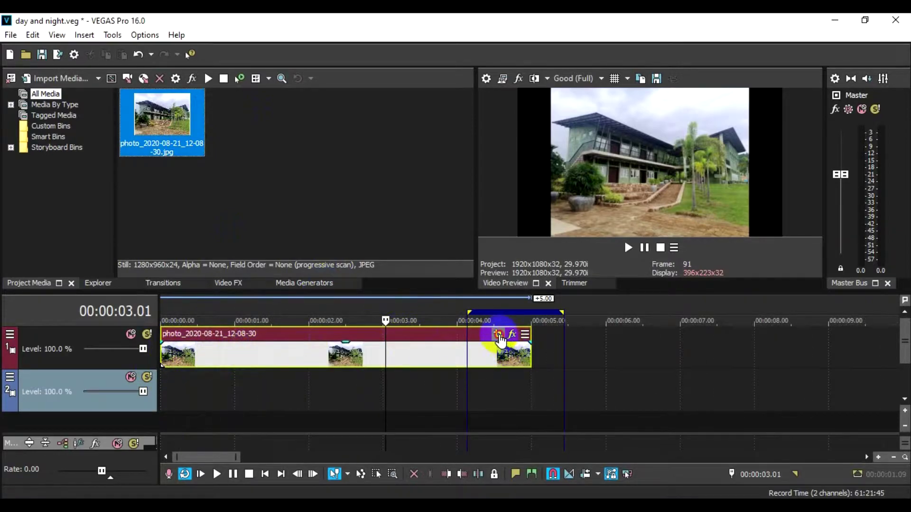
click(501, 341)
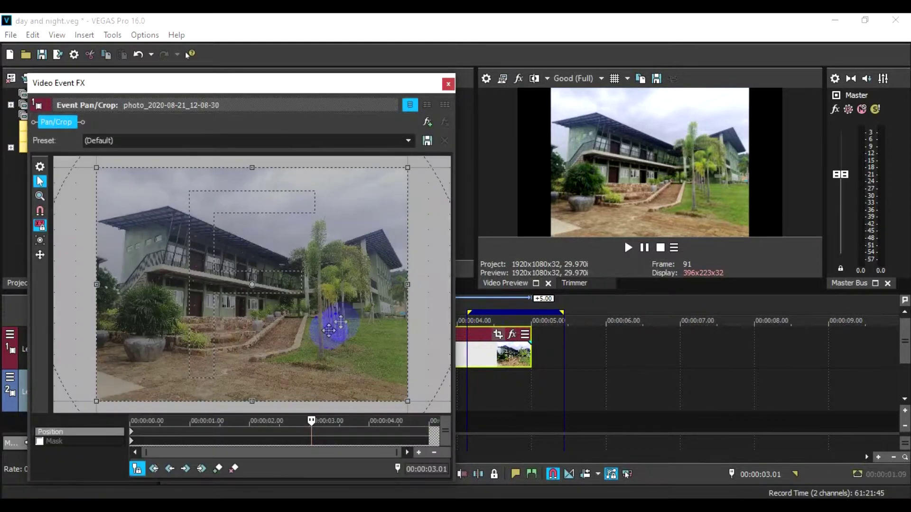
drag(308, 420, 108, 409)
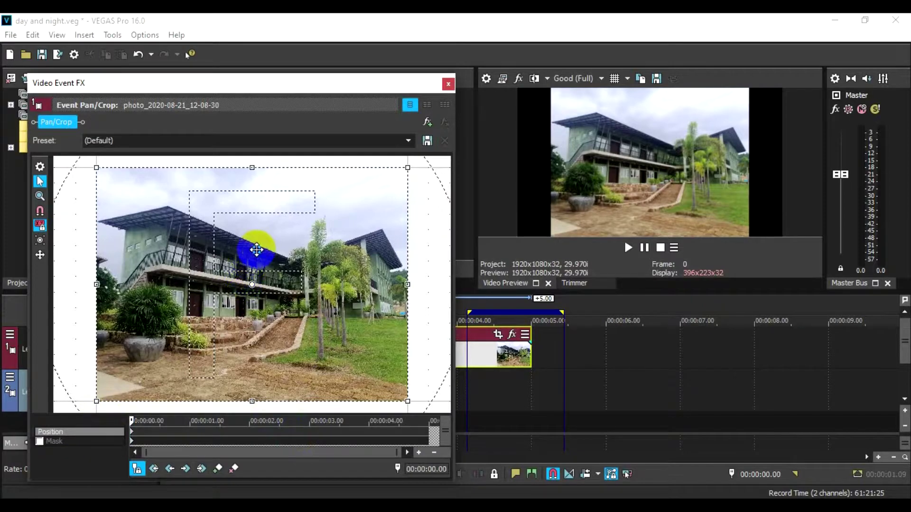
right_click(257, 253)
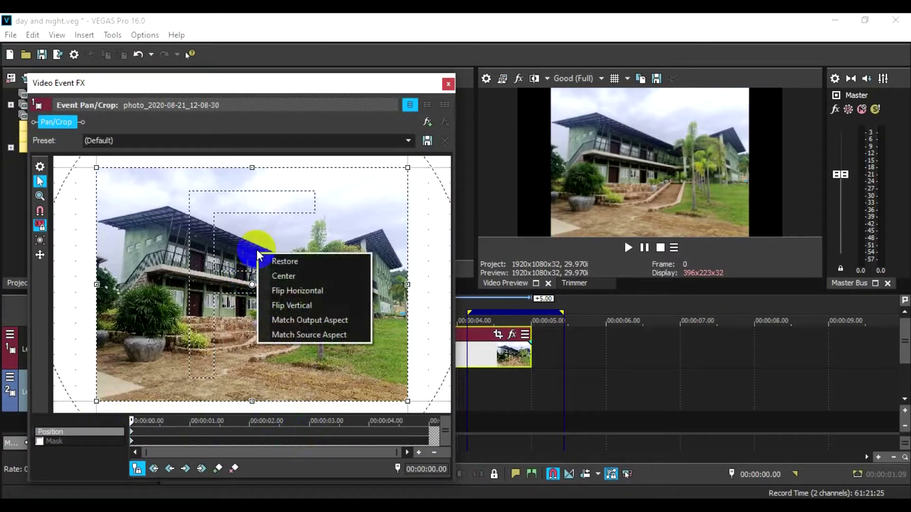
click(309, 321)
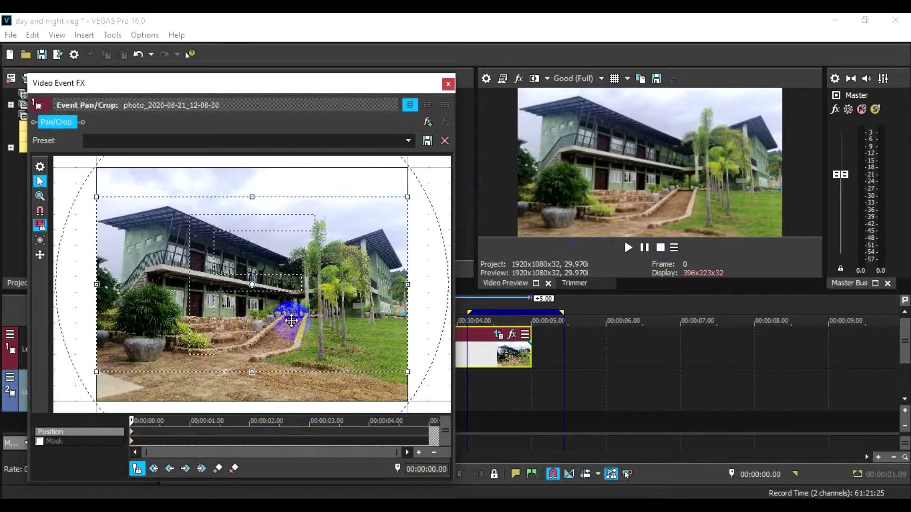
click(448, 84)
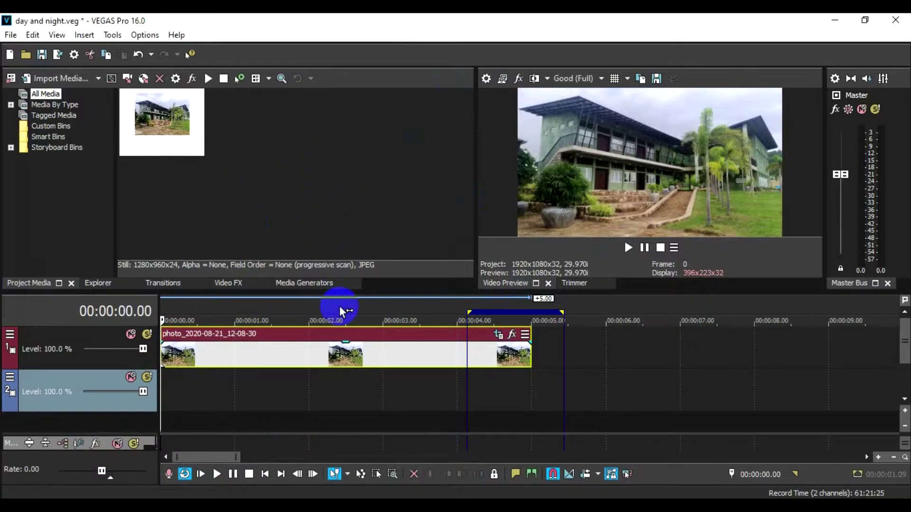
Step: Put the photo clip at the start of track 2 and a copy on track 1, starting around its end
click(359, 342)
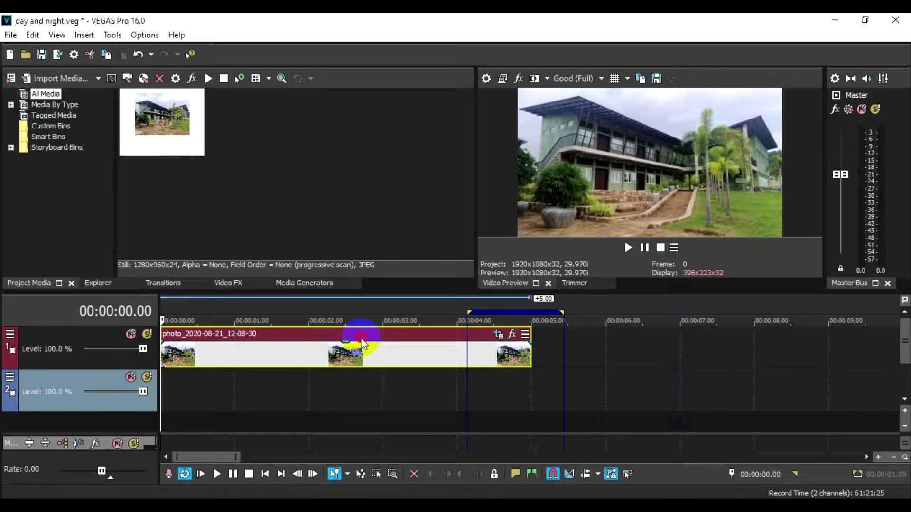
drag(362, 342, 362, 393)
click(382, 334)
drag(381, 334, 771, 334)
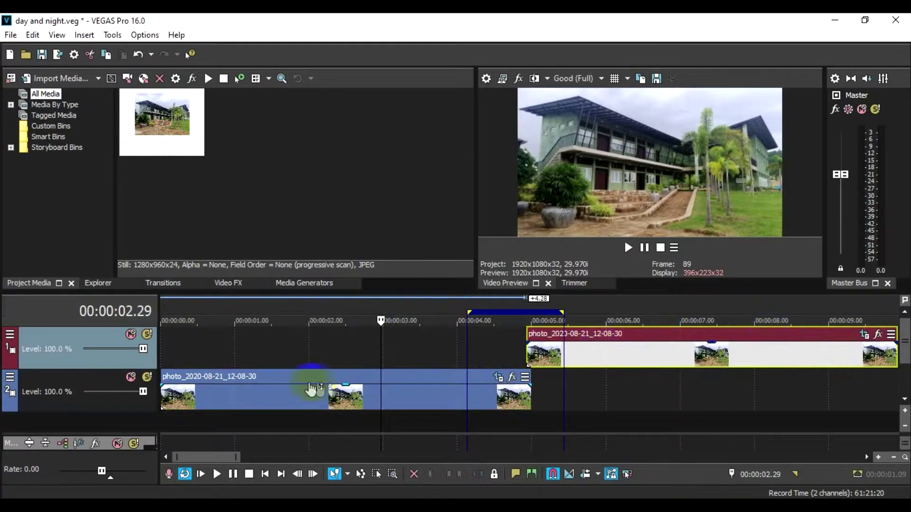
Step: Browse the list of Video FX plug-ins available for the photo clip on track 2
click(265, 401)
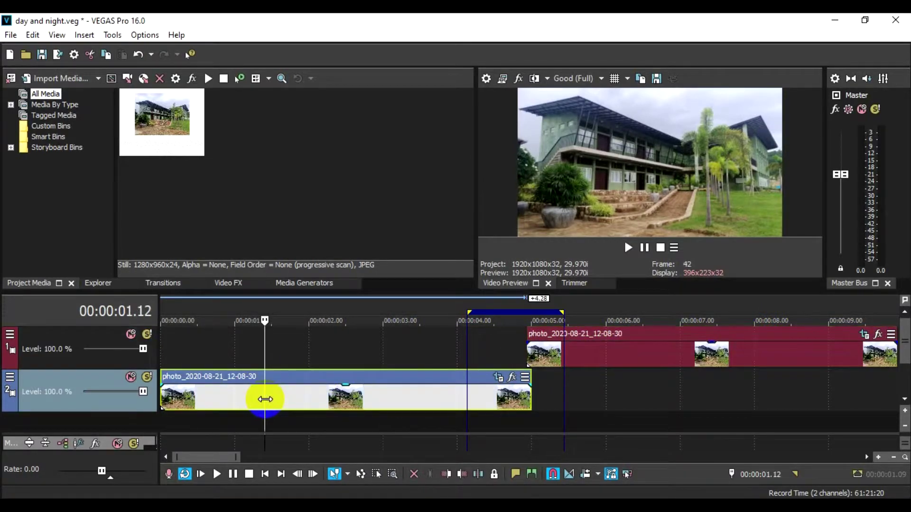
click(229, 283)
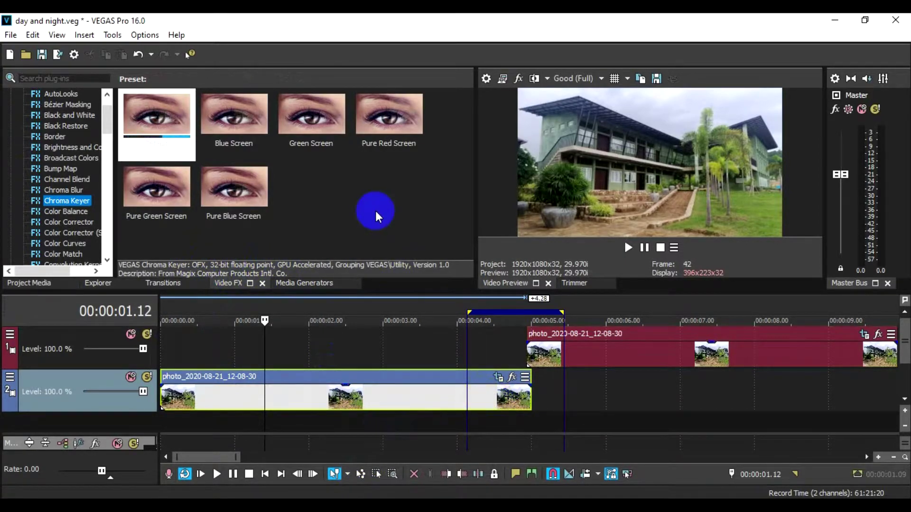
scroll(90, 137, up, 1)
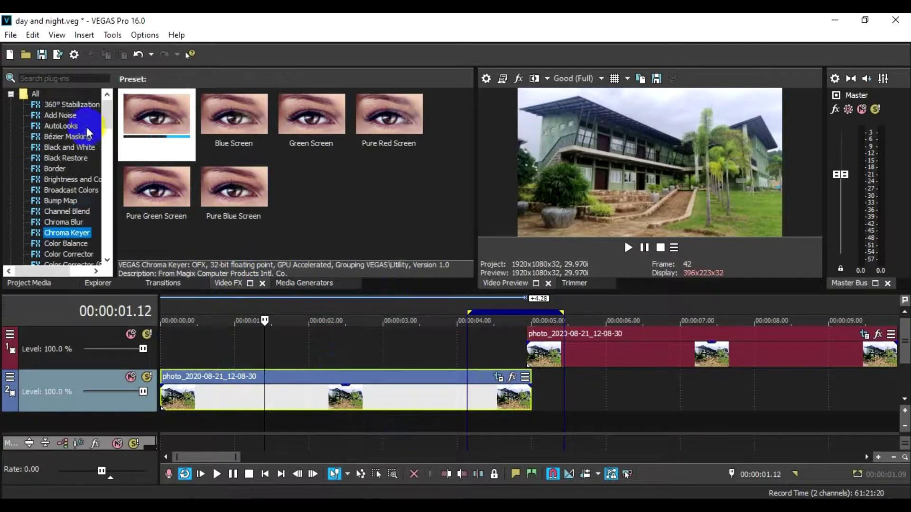
scroll(88, 132, down, 15)
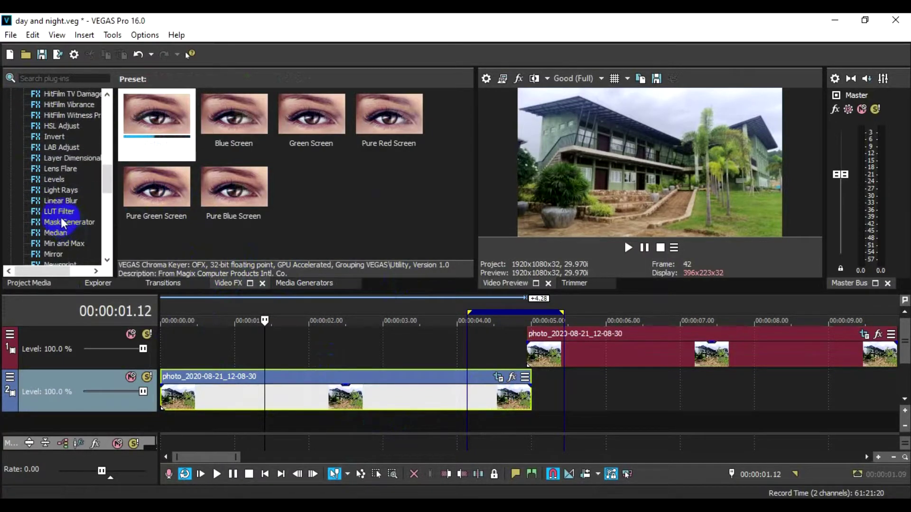
scroll(63, 223, up, 14)
scroll(65, 197, down, 1)
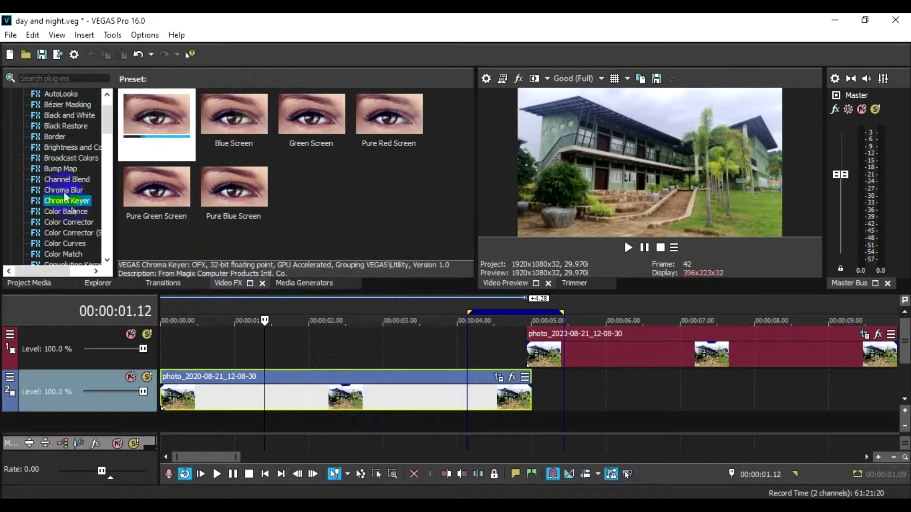
scroll(69, 209, down, 18)
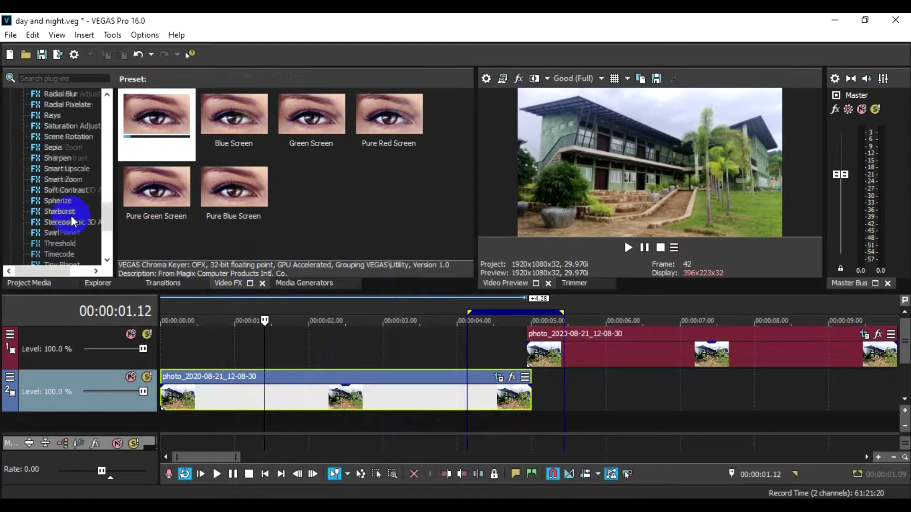
scroll(70, 216, down, 5)
click(375, 396)
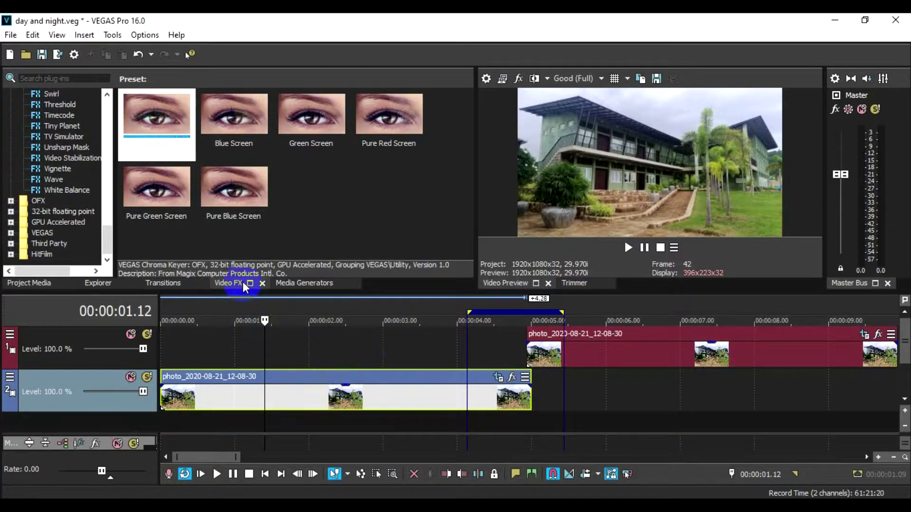
click(304, 389)
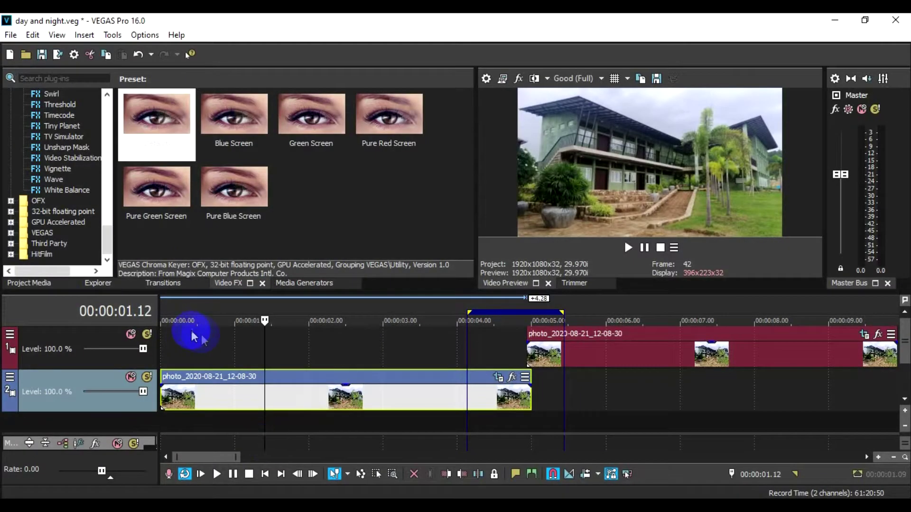
Step: Apply the Brightness and Contrast effect with the "Darker, More Contrast" preset to the clip on track 2
scroll(53, 163, up, 4)
scroll(53, 163, up, 12)
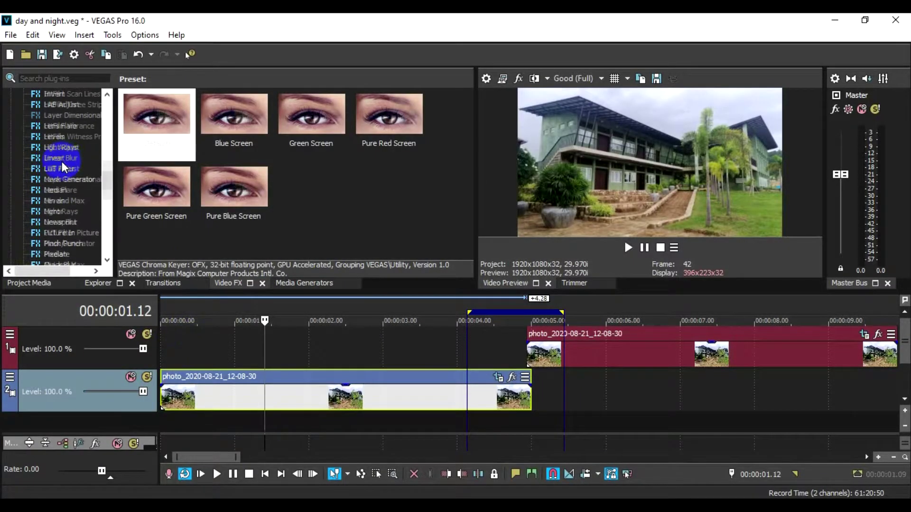
scroll(62, 162, up, 4)
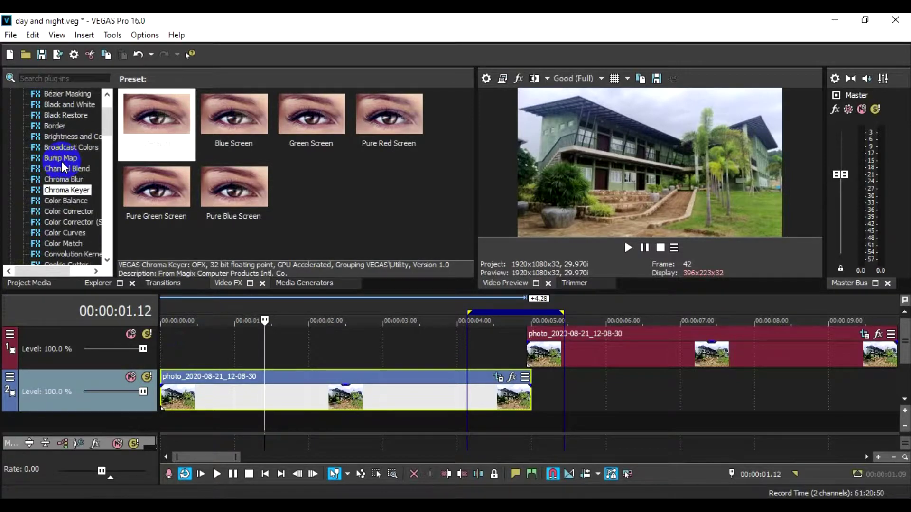
click(61, 137)
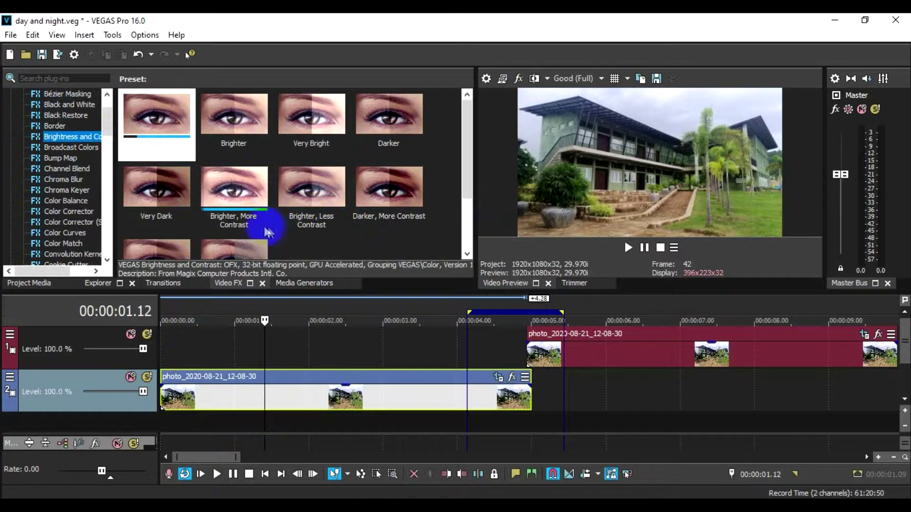
scroll(410, 169, down, 1)
scroll(411, 169, up, 1)
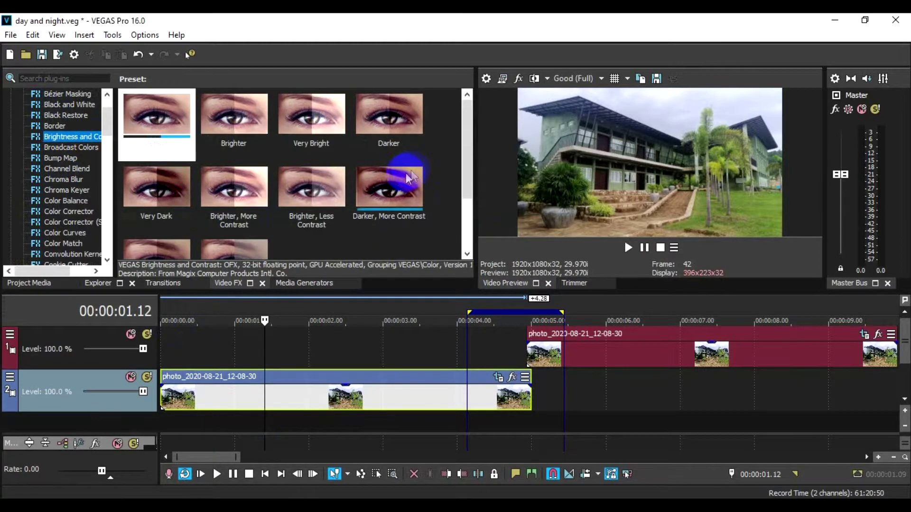
drag(377, 189, 386, 392)
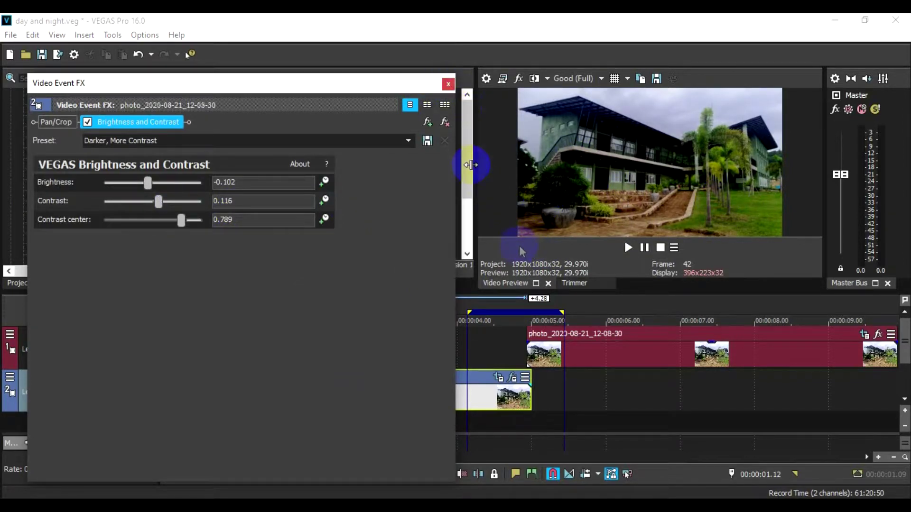
click(448, 85)
Step: Add two more copies of the photo clip end to end after the existing one on track 1
click(643, 352)
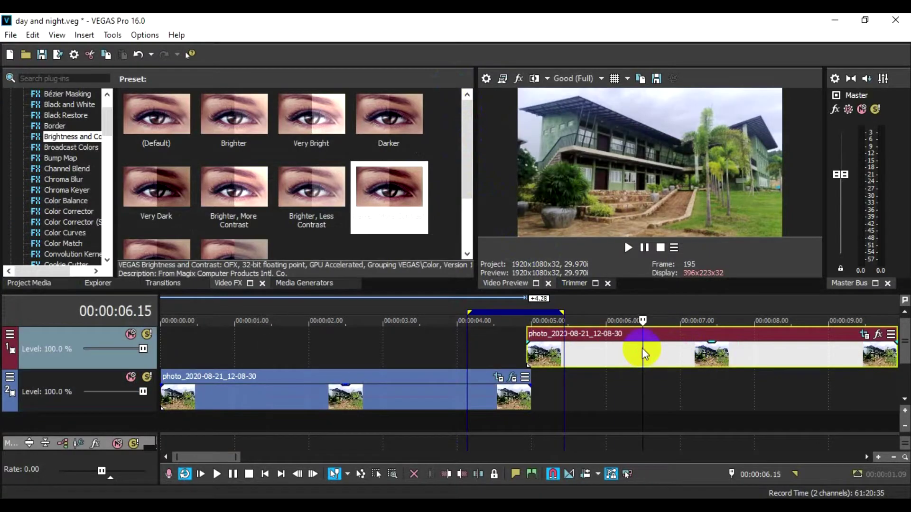
scroll(633, 379, down, 5)
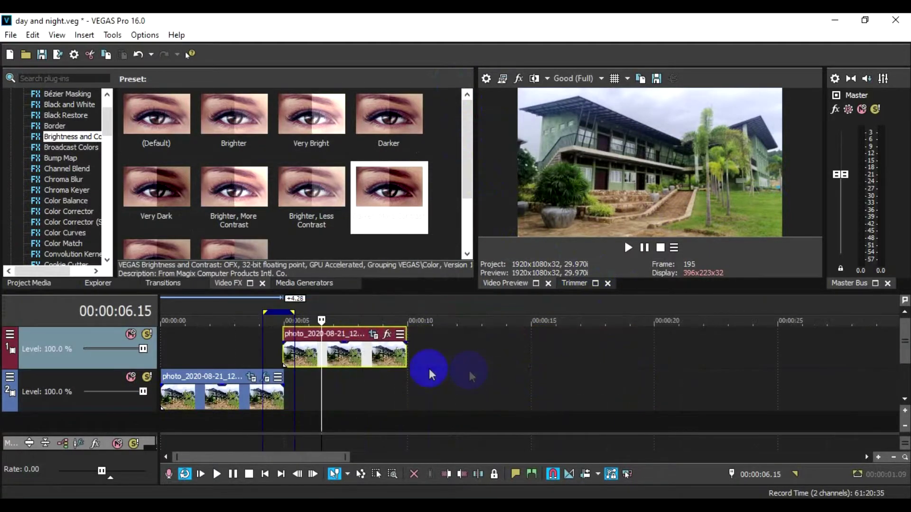
drag(371, 352, 623, 357)
click(608, 382)
click(354, 352)
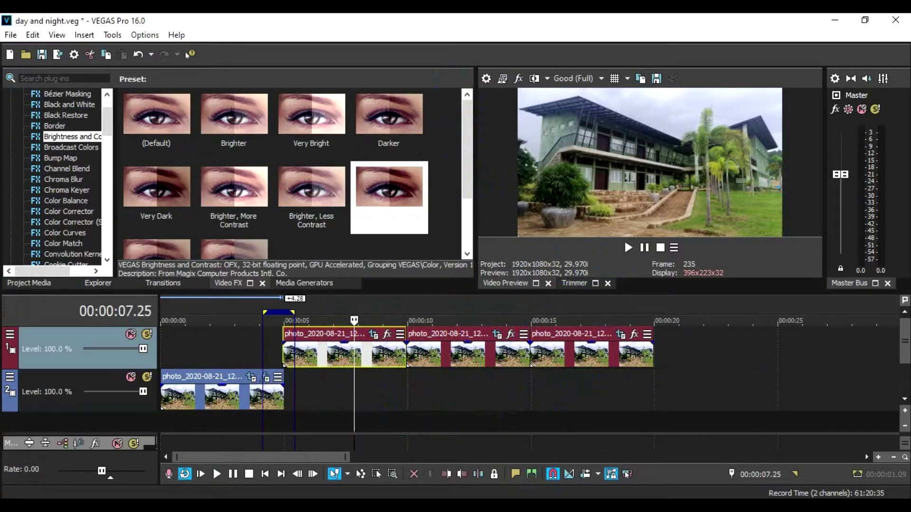
Step: Switch to the Snipping Tool to review the list of commonly used Video FX, and return to VEGAS Pro
key(alt+Tab)
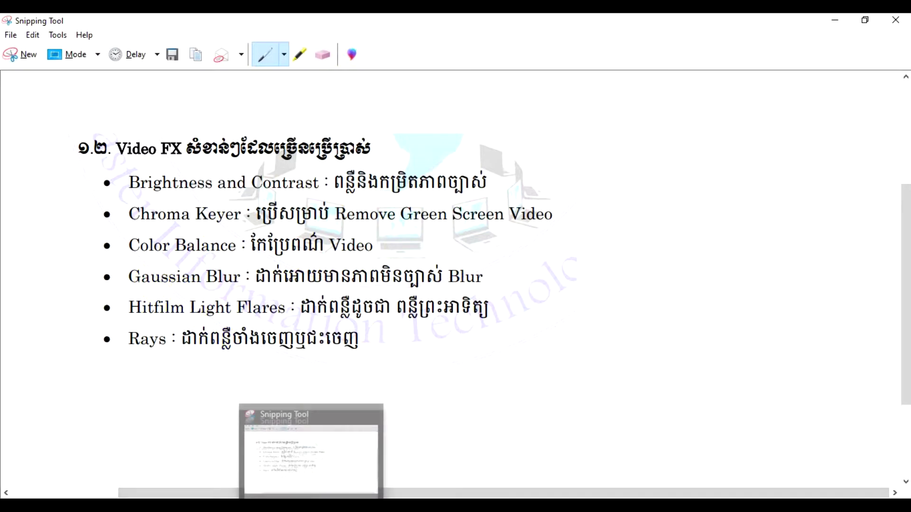
click(310, 506)
click(264, 306)
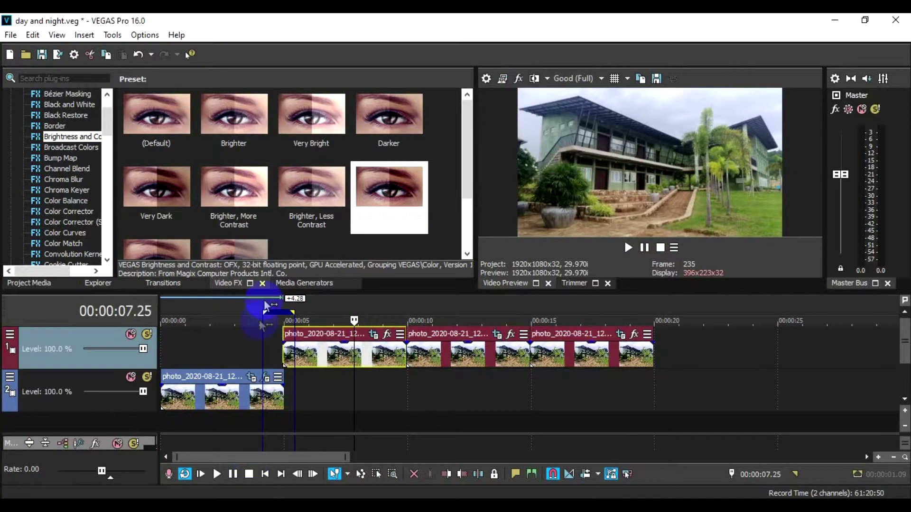
click(279, 410)
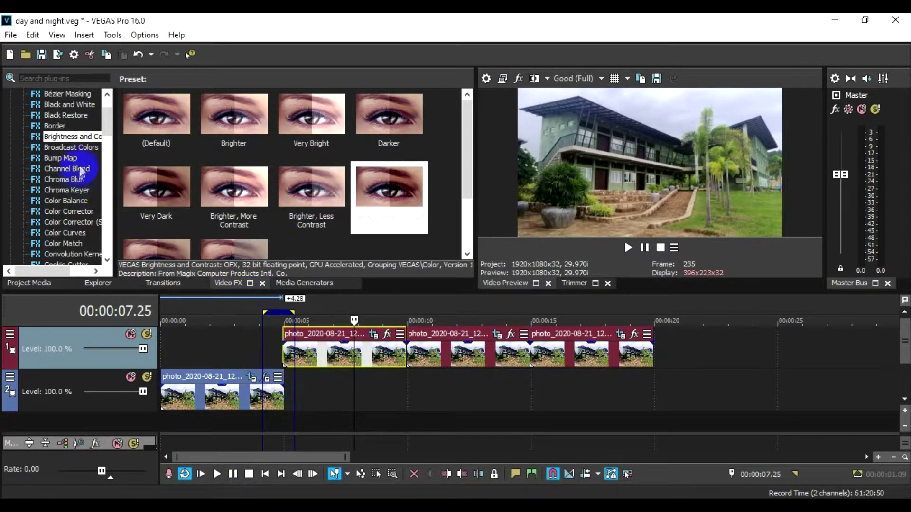
Step: Apply the Gaussian Blur "Extreme Blur" preset to the first clip on track 1, with horizontal range 0.0272 and vertical range 0
scroll(83, 169, down, 5)
click(66, 189)
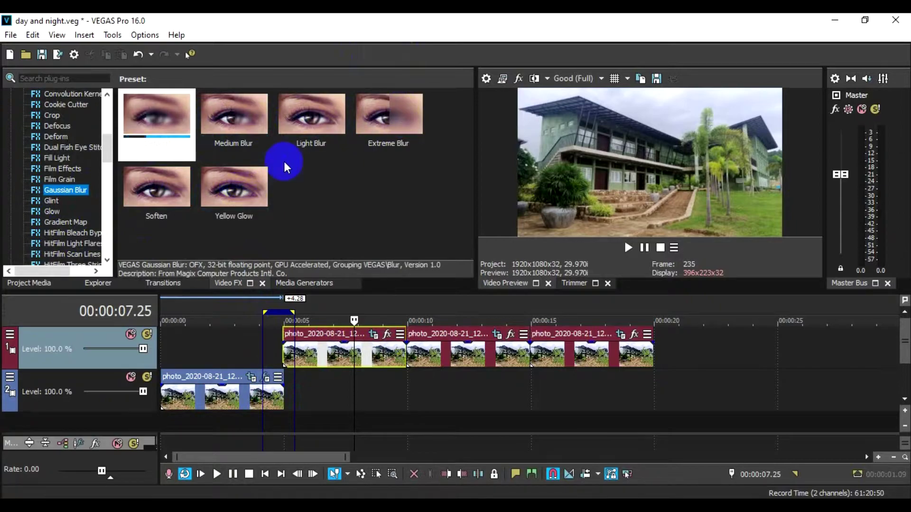
drag(413, 113, 343, 359)
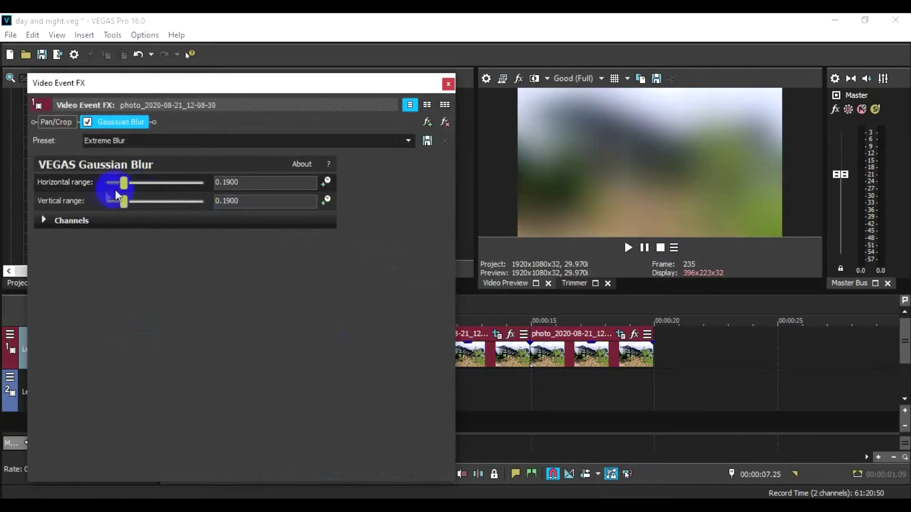
drag(128, 203, 107, 205)
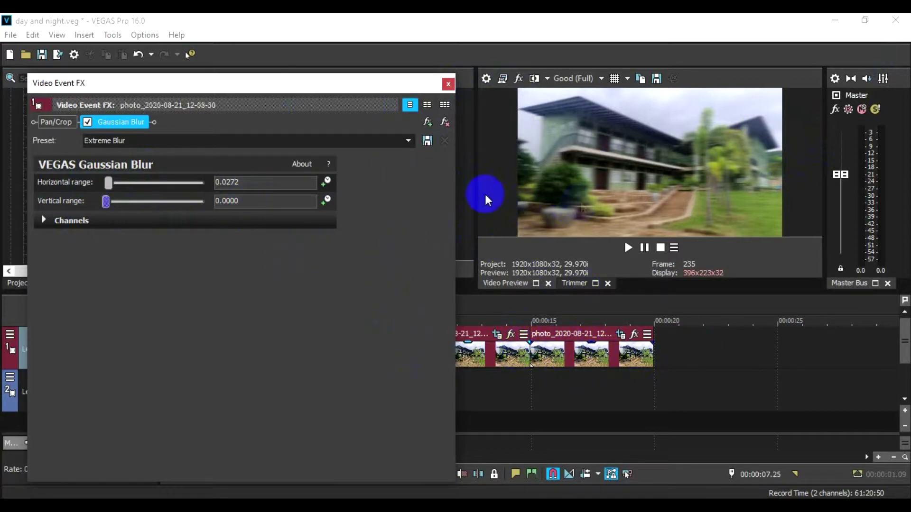
Step: Compare the first track 1 clip with Gaussian Blur disabled and re-enabled, and close the effect settings
click(87, 122)
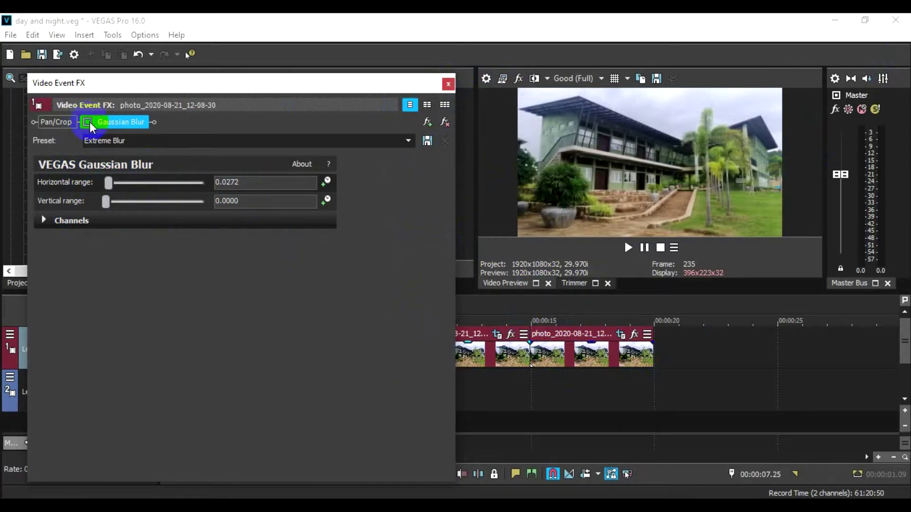
click(88, 122)
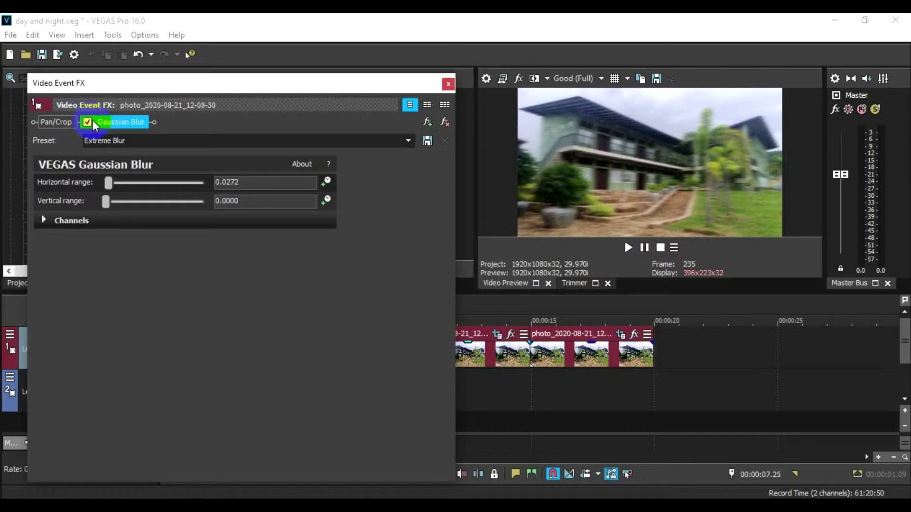
click(448, 83)
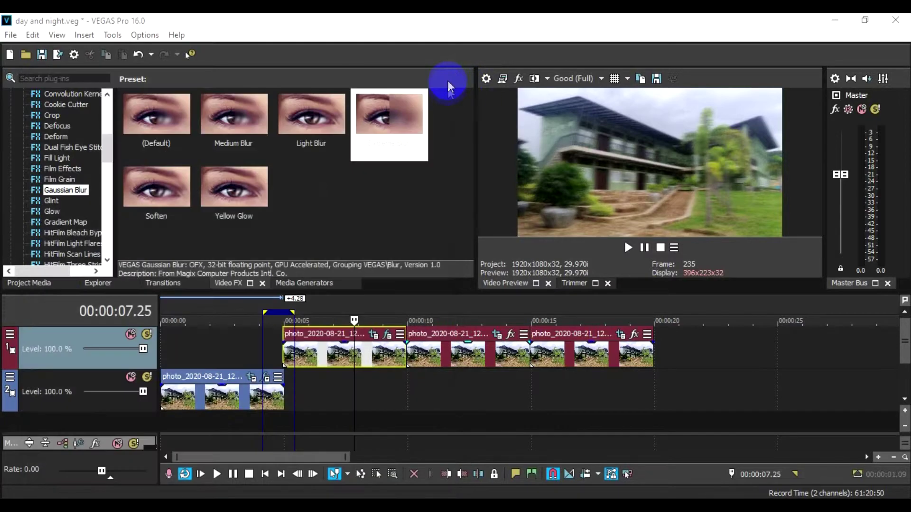
Step: Apply the HitFilm Light Flares effect with the default preset to the second clip on track 1
click(474, 363)
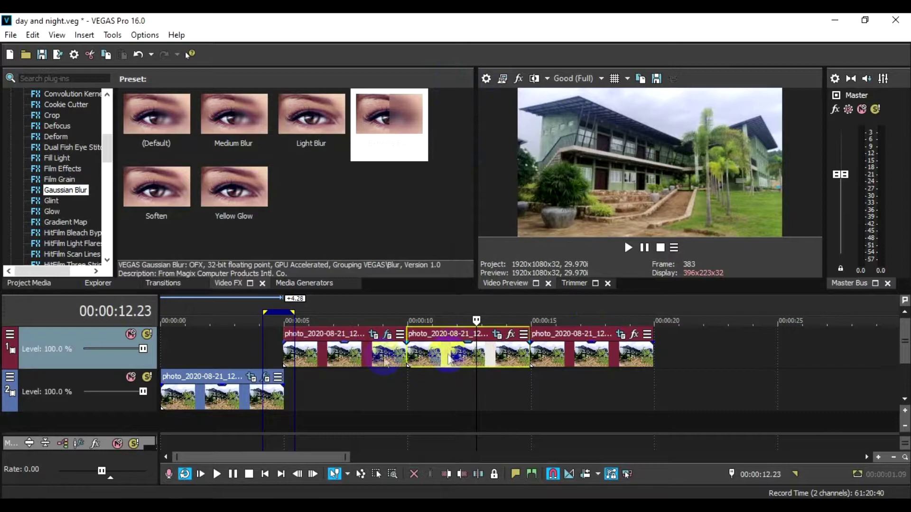
key(alt+Tab)
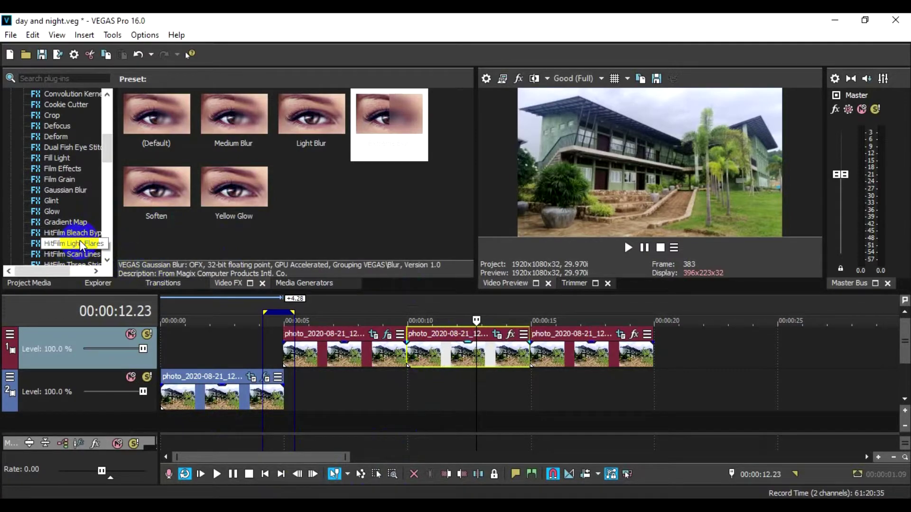
click(105, 245)
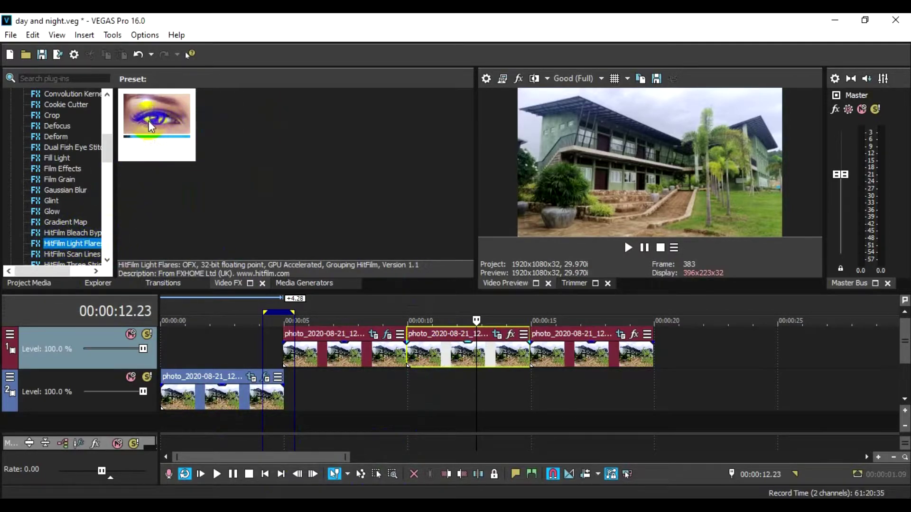
drag(149, 120, 451, 349)
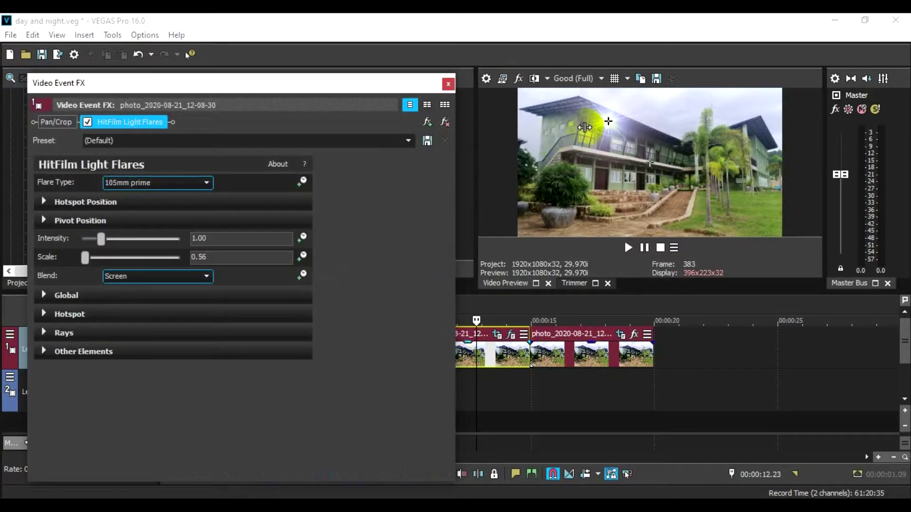
Step: Move the flare's hotspot to the sky beside the palm trees, and set its intensity to 1.87 and scale to 0.57
click(610, 124)
drag(610, 121, 686, 120)
right_click(691, 173)
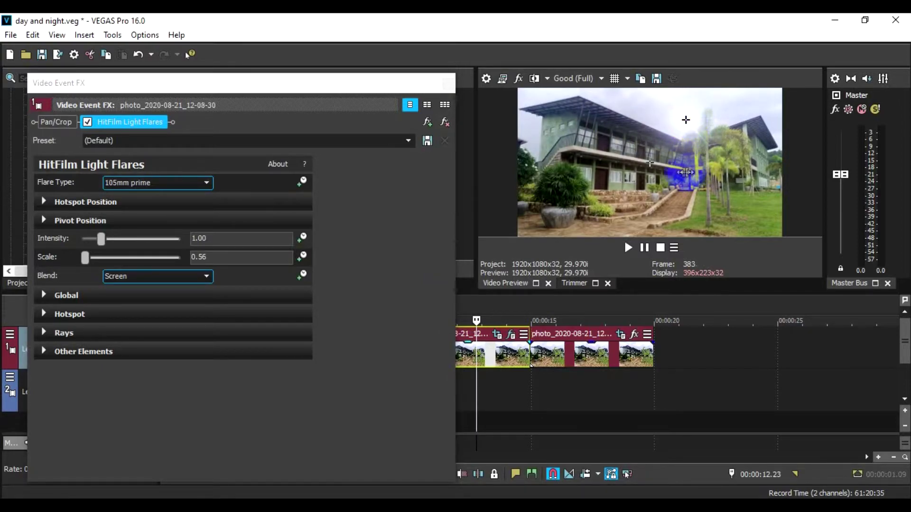
click(686, 120)
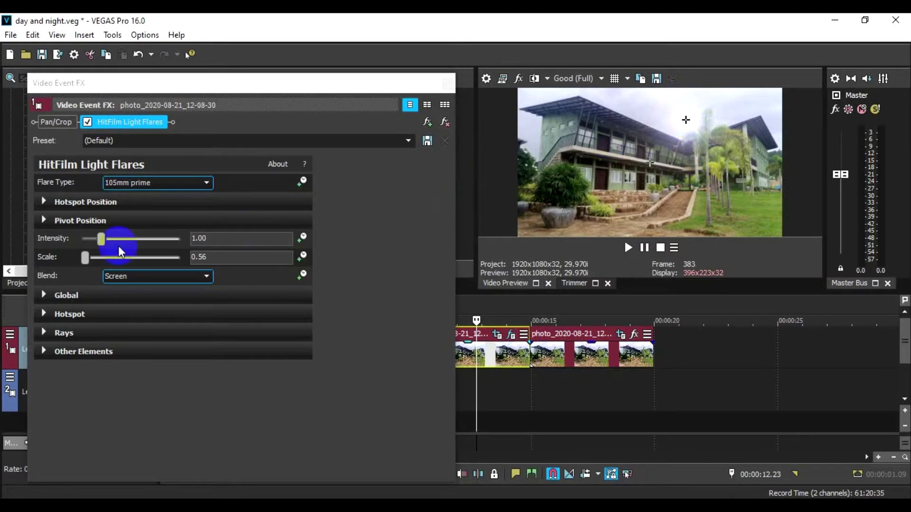
drag(101, 239, 118, 241)
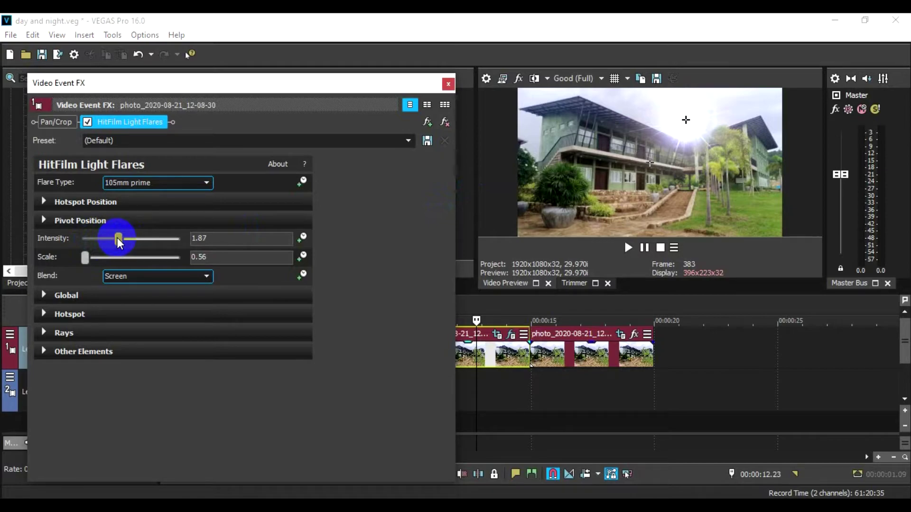
mouse_move(85, 261)
mouse_down()
mouse_move(98, 261)
mouse_move(86, 263)
mouse_up()
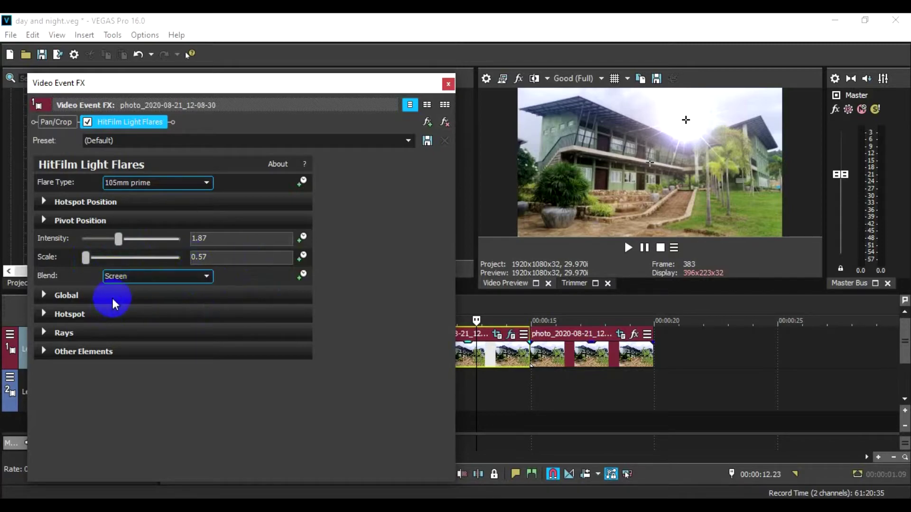
Step: Set the flare's global color to orange (28, 0.93, 0.9), gamma to 1.39 and saturation to 1.52
click(45, 295)
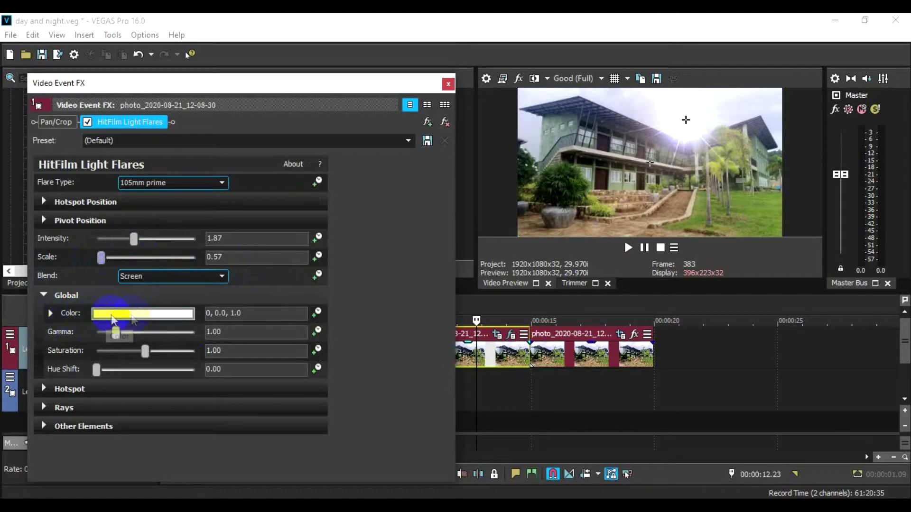
click(151, 318)
drag(125, 364, 44, 448)
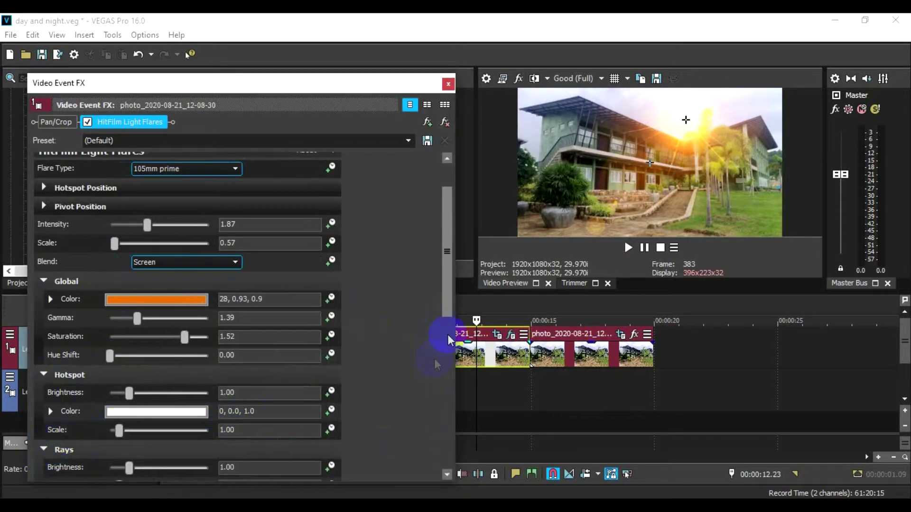
Step: Set the flare rays' brightness to 1.29, quantity scale to 0.88 and rotation to 17.14, and close the effect settings
drag(449, 291, 433, 464)
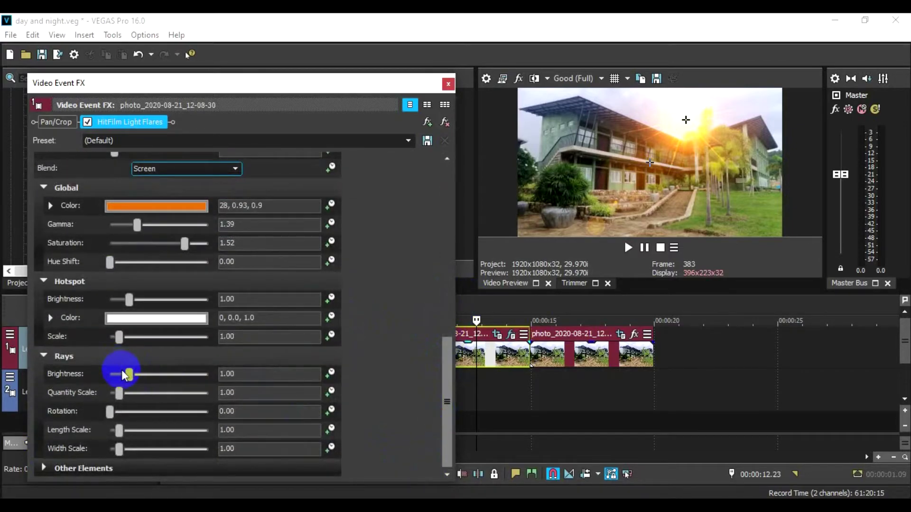
drag(129, 376, 113, 392)
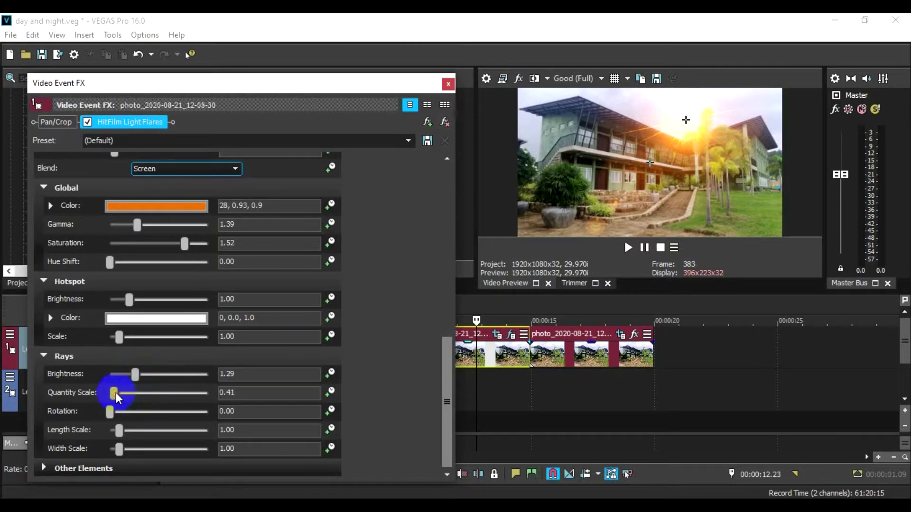
drag(118, 393, 157, 402)
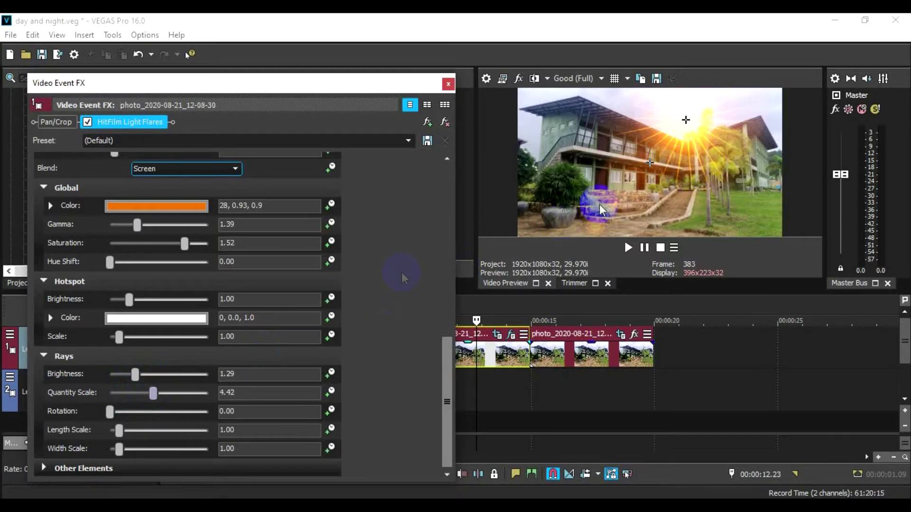
drag(153, 394, 126, 394)
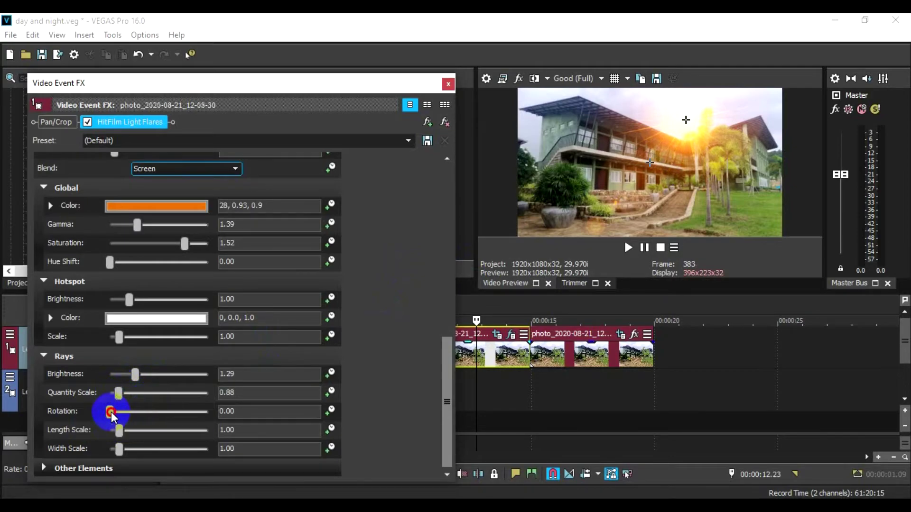
drag(113, 415, 128, 418)
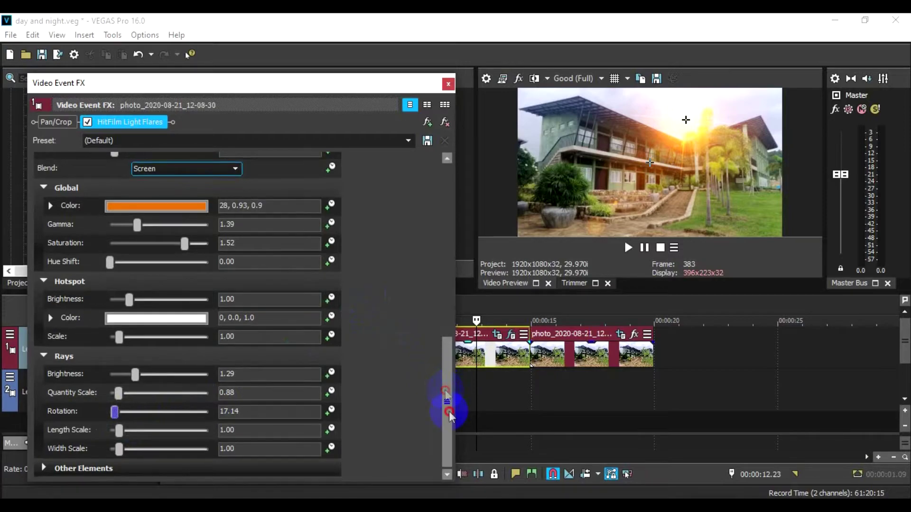
scroll(439, 381, up, 2)
drag(437, 379, 405, 175)
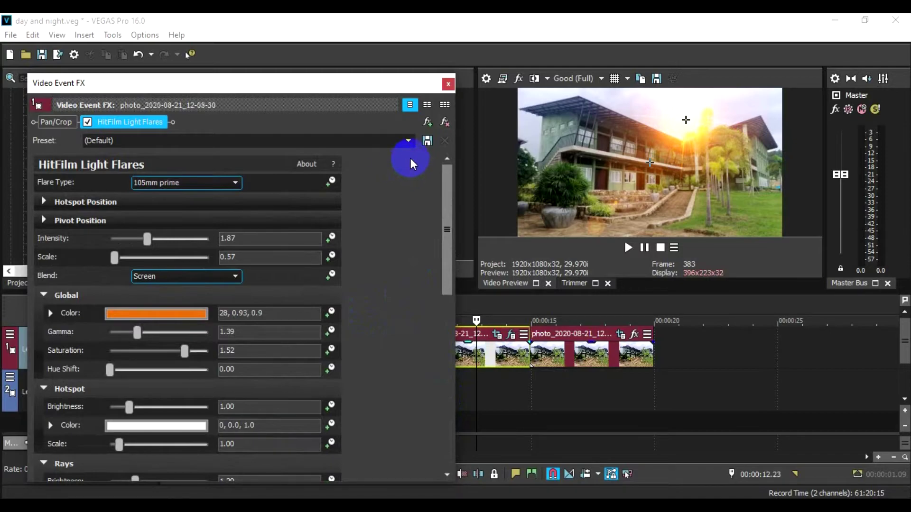
click(142, 125)
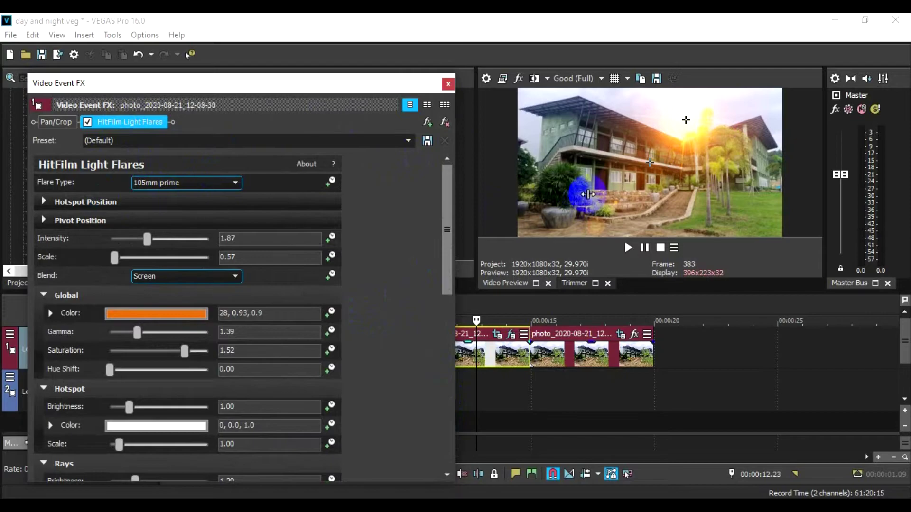
drag(575, 183, 576, 176)
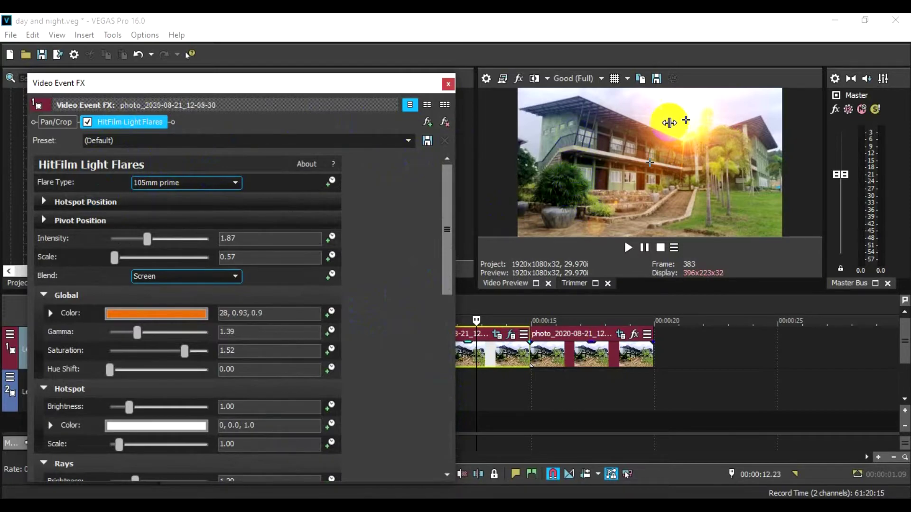
click(448, 84)
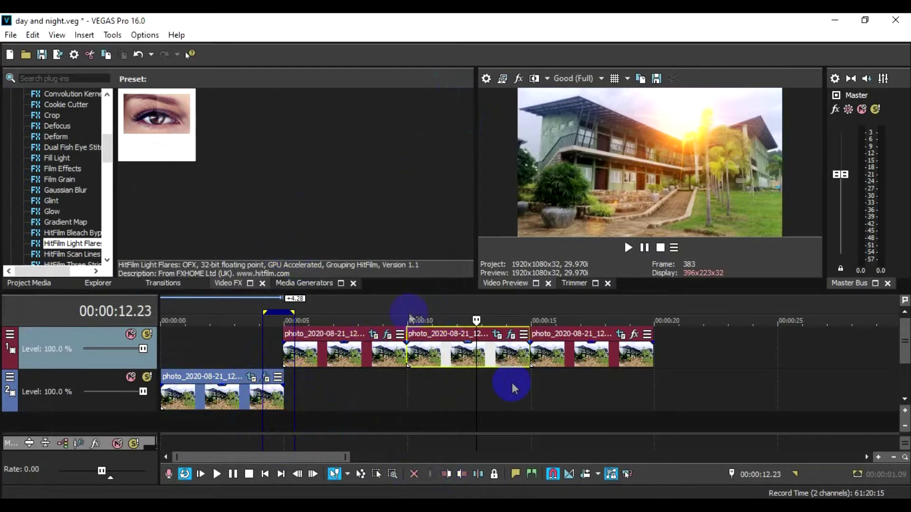
Step: Apply the Rays effect with the "Luminance" preset to the last clip on track 1
click(601, 360)
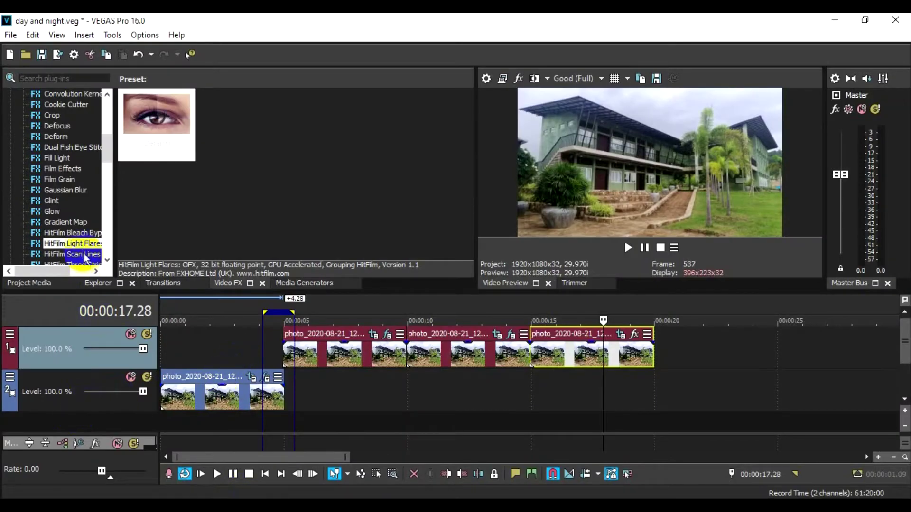
scroll(71, 225, down, 1)
scroll(71, 225, down, 7)
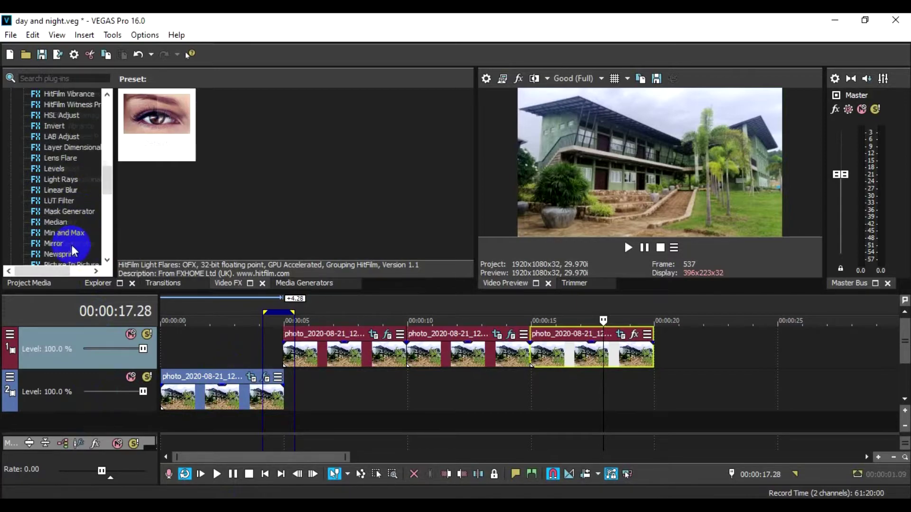
scroll(71, 242, down, 1)
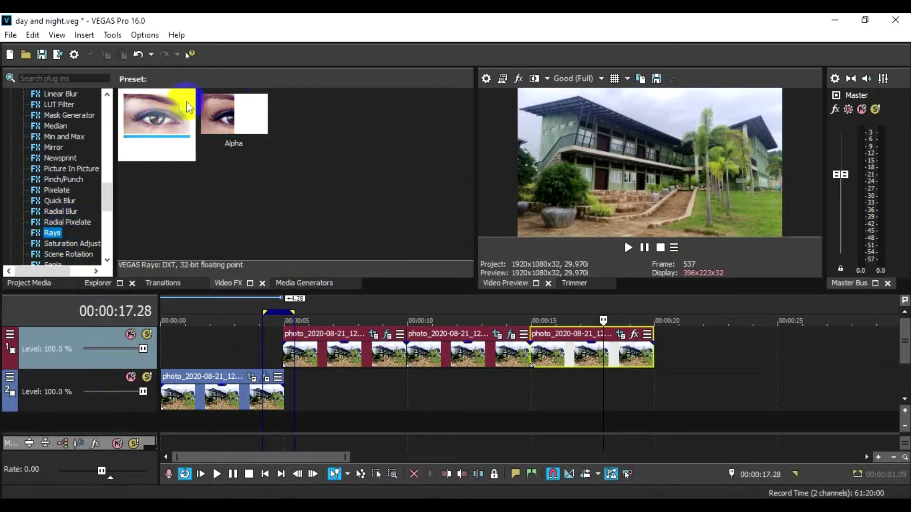
drag(189, 107, 616, 360)
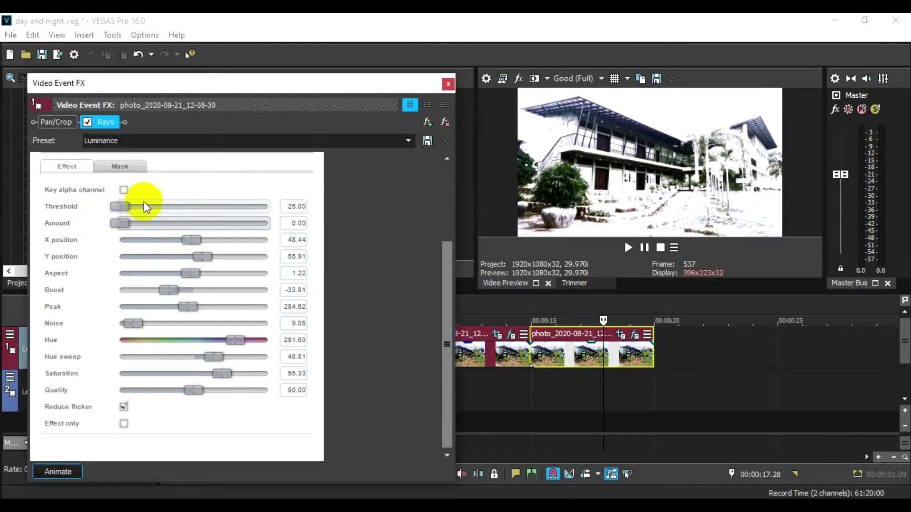
Step: Set the Rays threshold to 74.21, amount to 56.11, X position to 30.79 and Y position to 25.14, and close the settings
drag(121, 206, 230, 223)
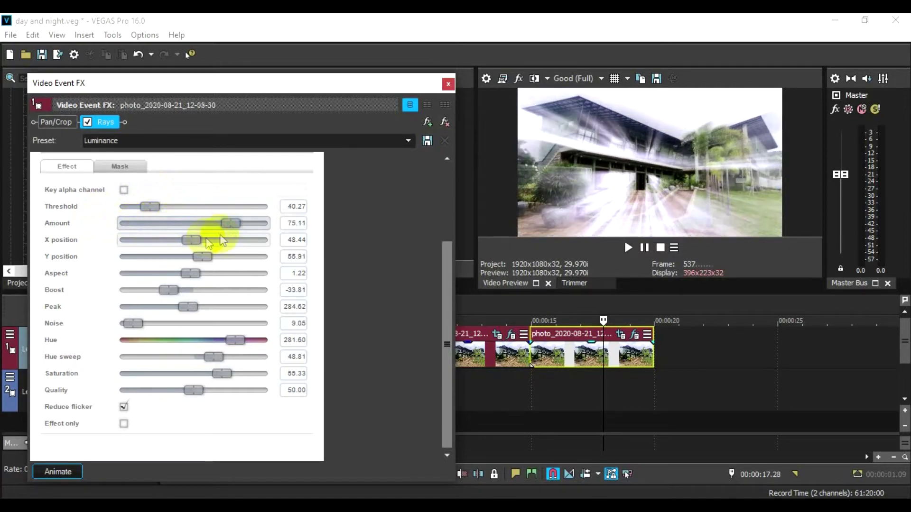
drag(159, 206, 238, 206)
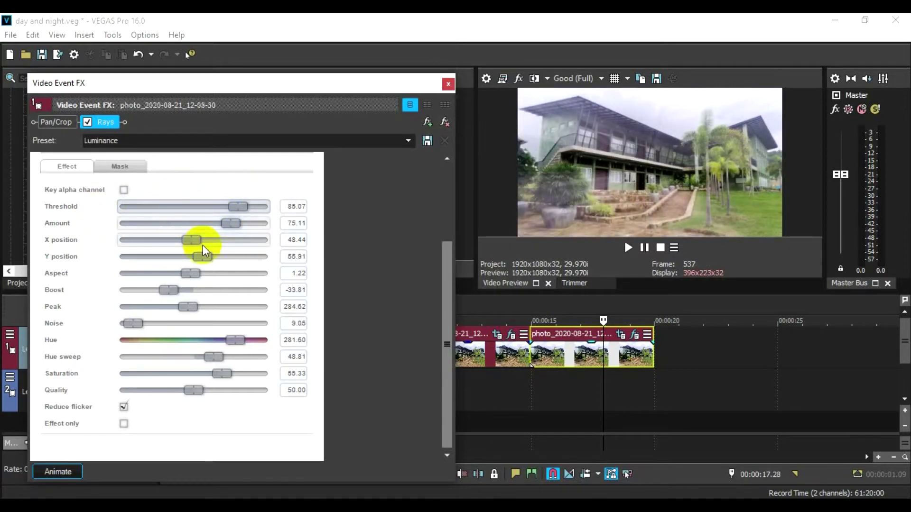
drag(203, 245, 176, 262)
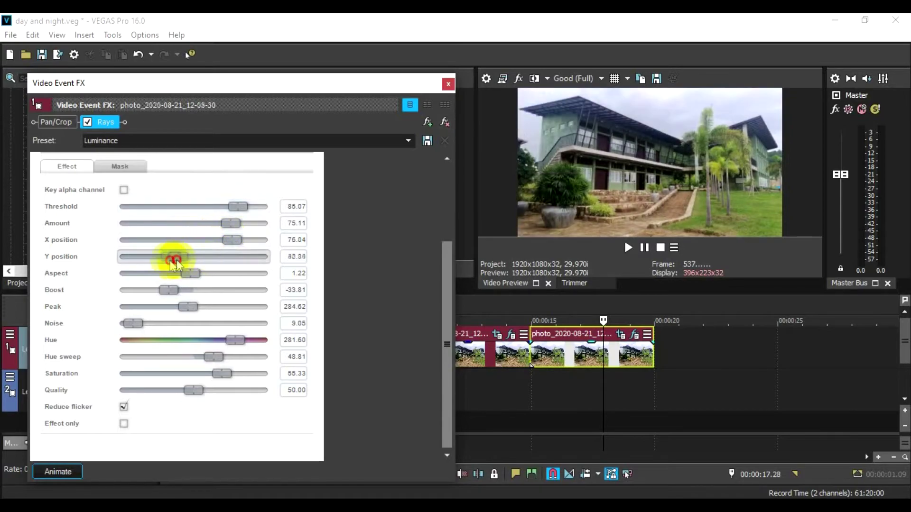
drag(232, 239, 164, 240)
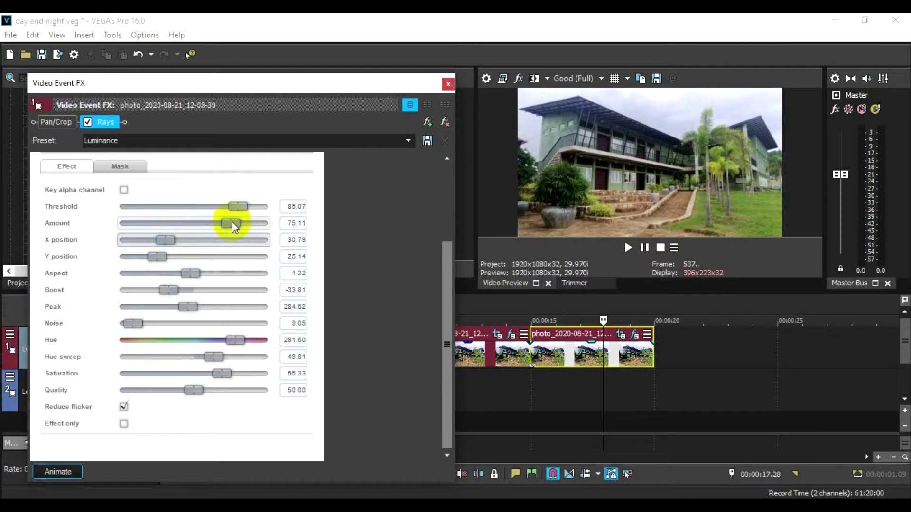
drag(234, 227, 215, 205)
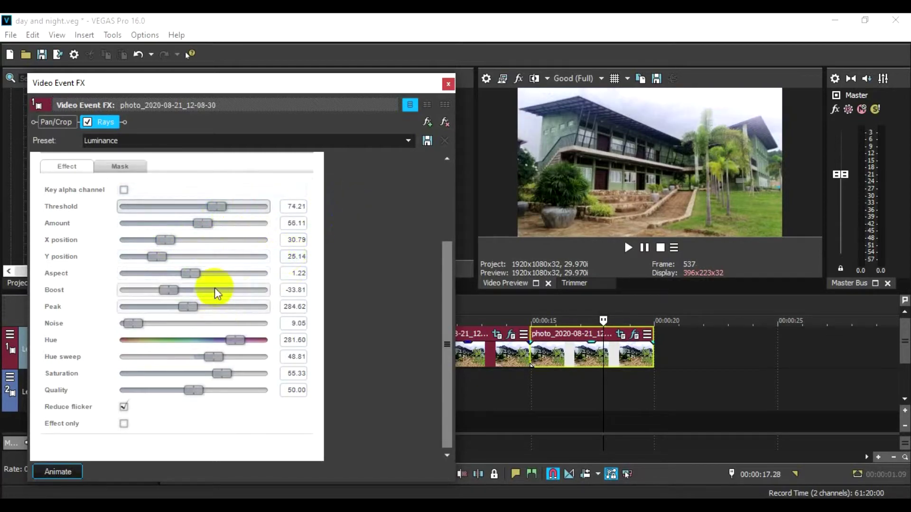
click(448, 84)
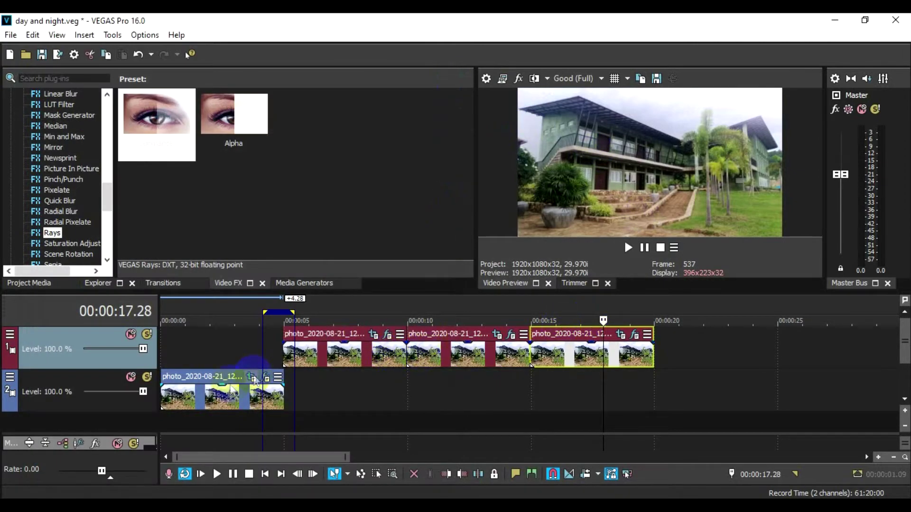
Step: Review the effects in the preview on the track 2 clip and on the first and second clips of track 1
click(210, 394)
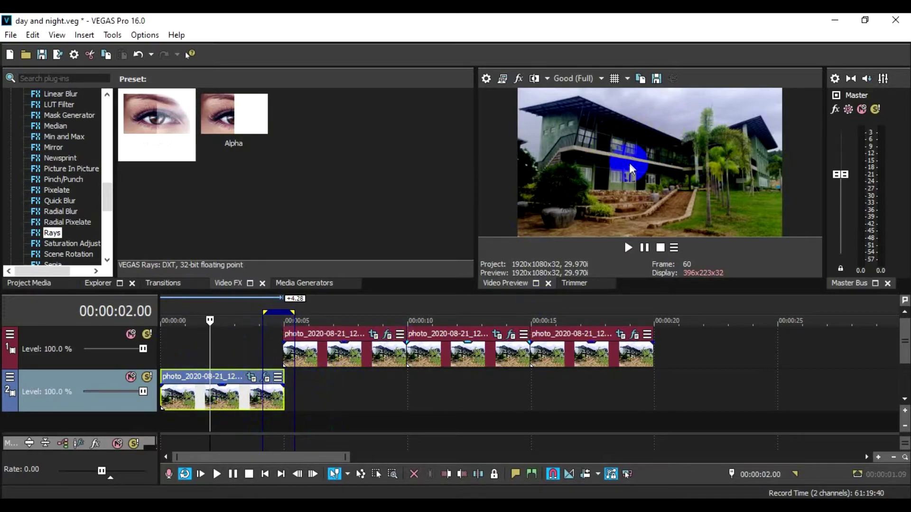
click(344, 355)
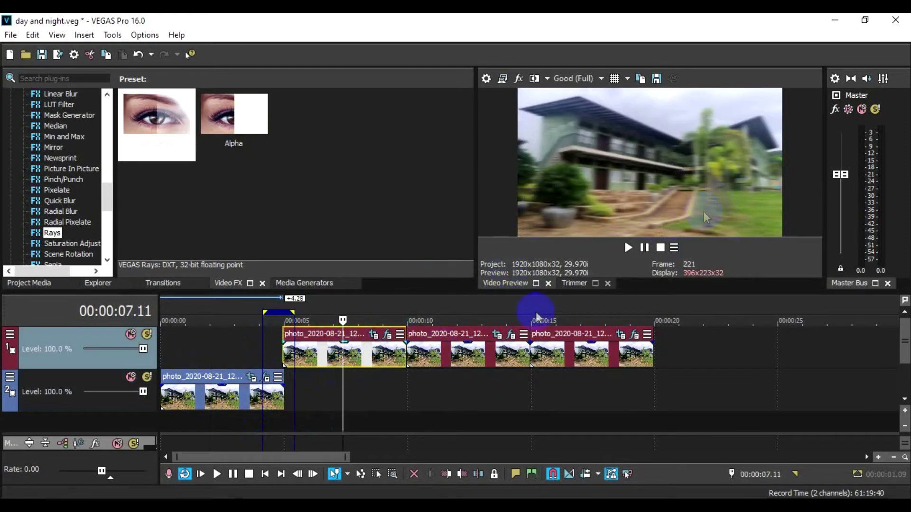
click(470, 351)
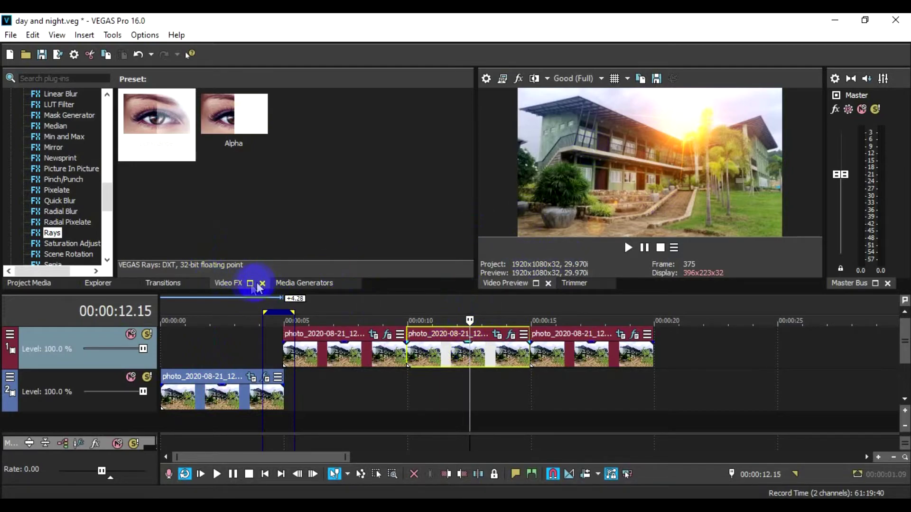
Step: Apply the Brightness and Contrast effect with the "Darker, More Contrast" preset to the light-flare clip on track 1
scroll(79, 176, up, 4)
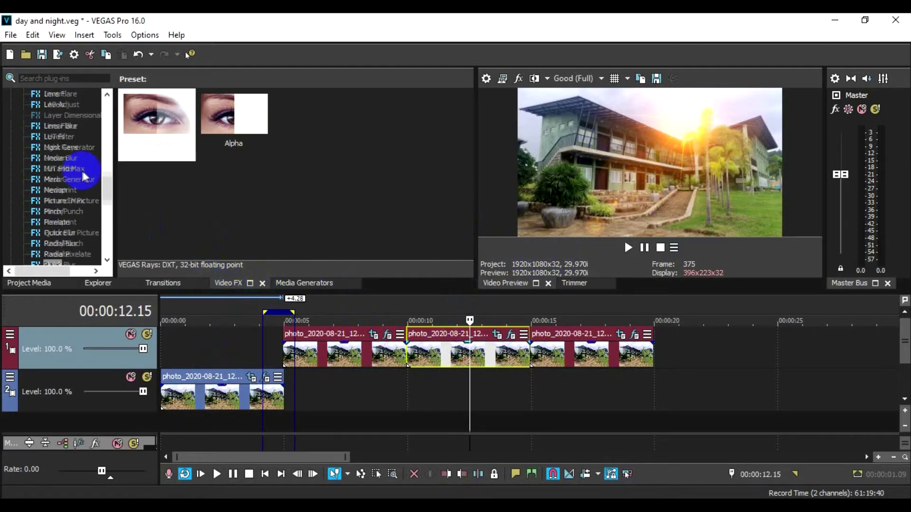
scroll(73, 183, up, 2)
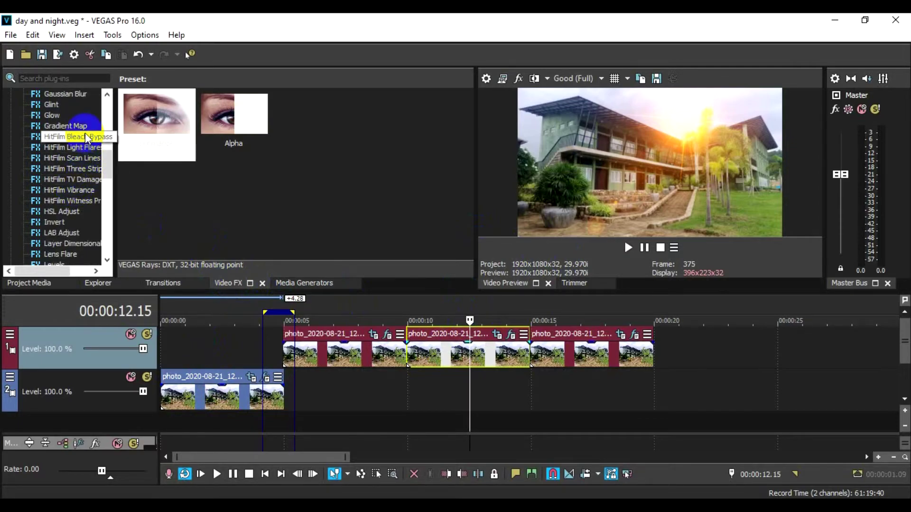
scroll(84, 179, up, 10)
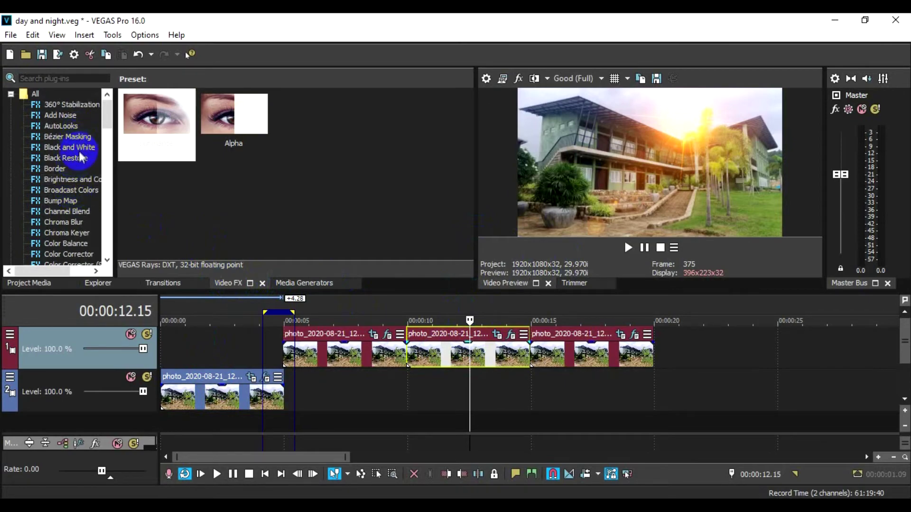
click(77, 184)
scroll(421, 183, down, 1)
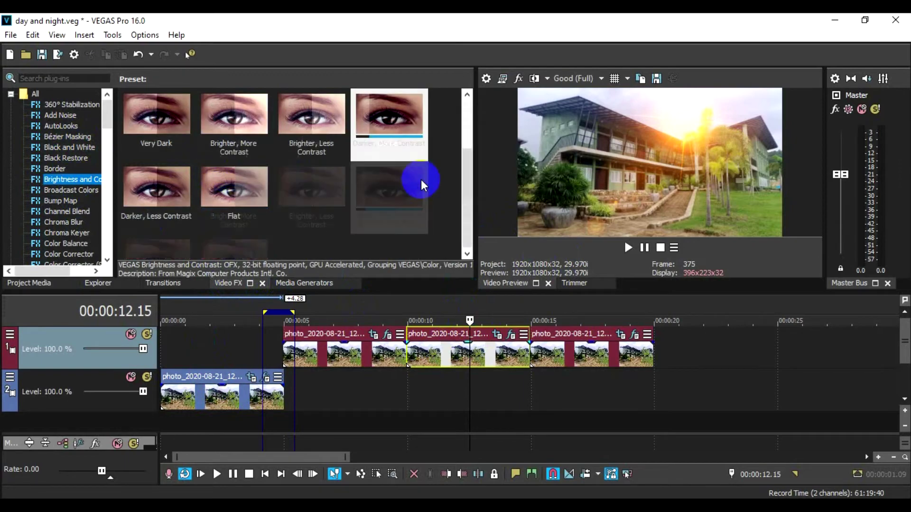
drag(396, 116, 491, 361)
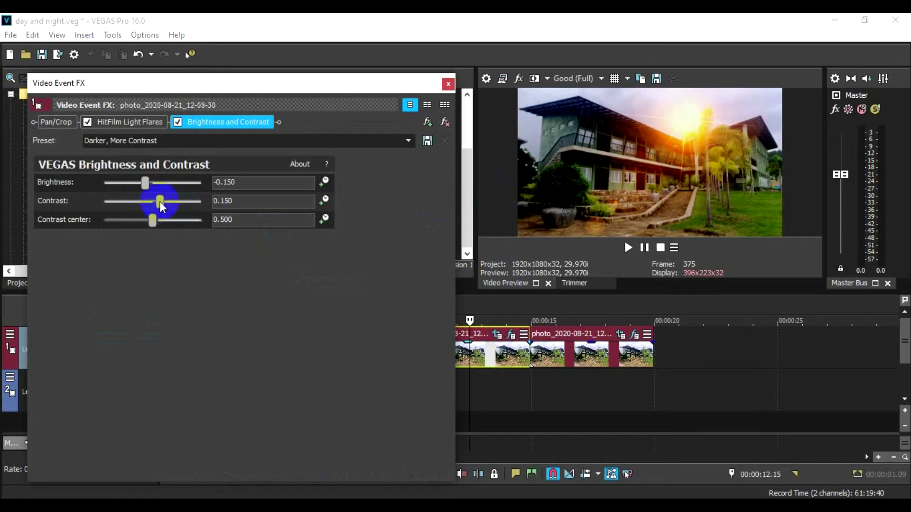
Step: Set the effect's contrast to 0.483, brightness to -0.238 and contrast center to 0.333, and close the settings
drag(160, 201, 176, 201)
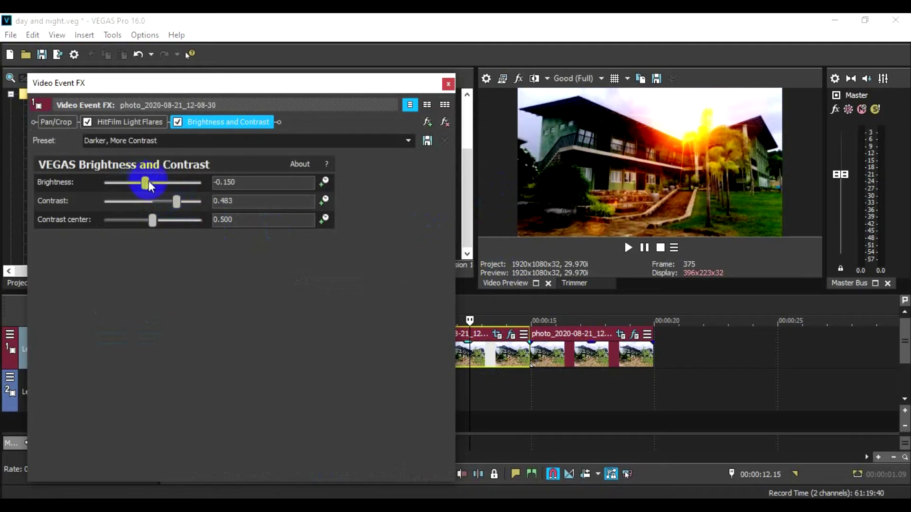
drag(148, 183, 142, 184)
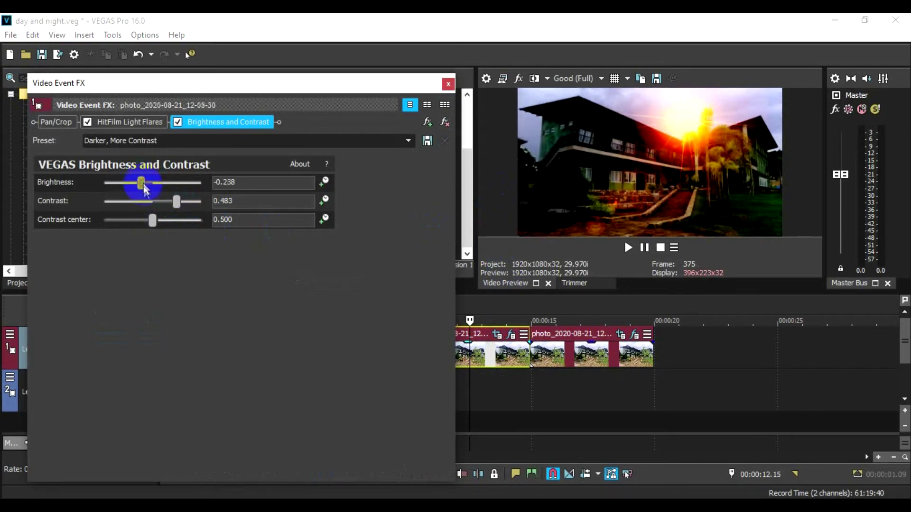
click(153, 221)
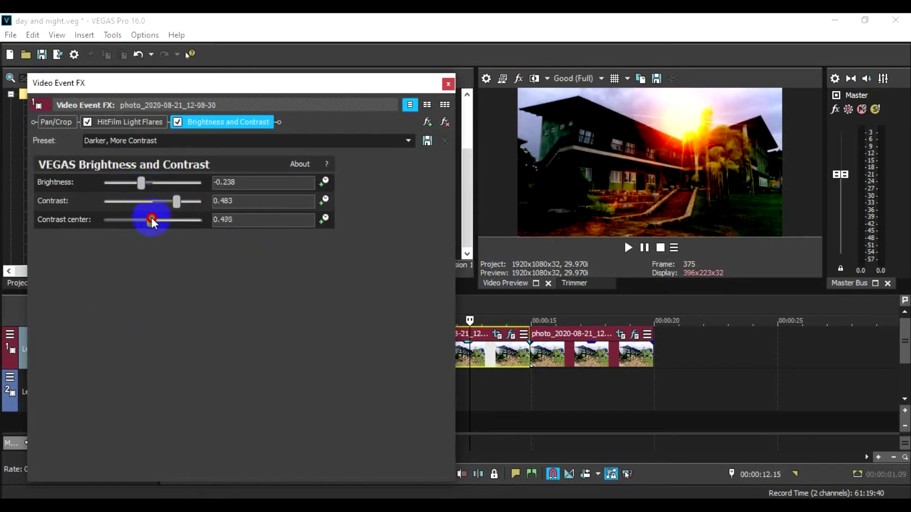
drag(151, 218, 142, 220)
drag(137, 221, 135, 221)
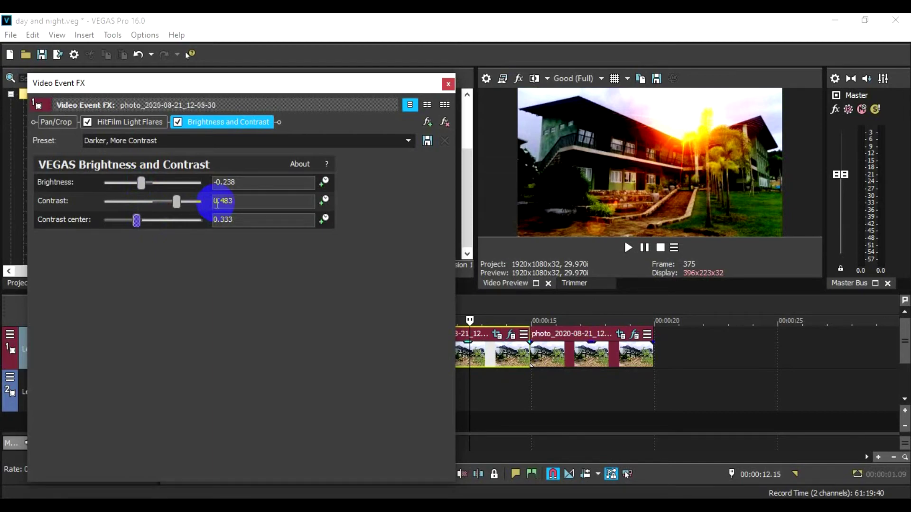
click(448, 84)
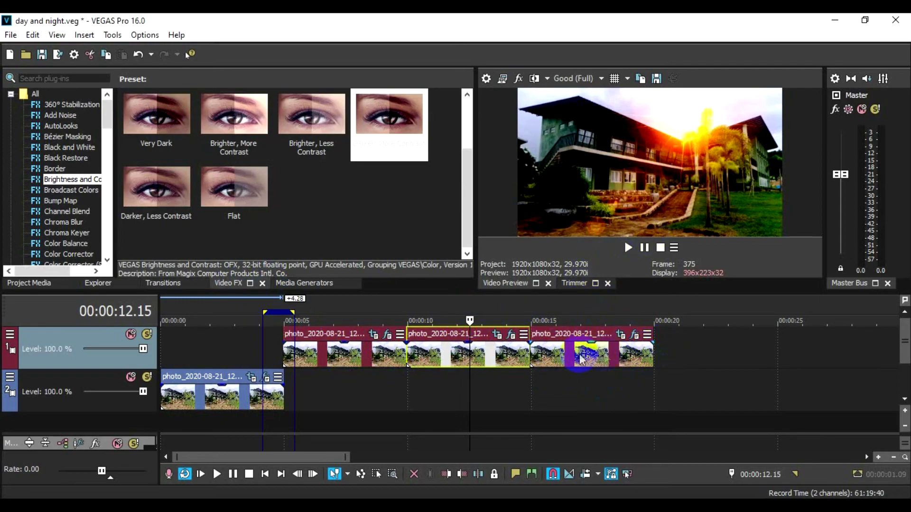
Step: Reopen the Rays settings of the last clip on track 1 and lower the threshold to 39.93 and the amount to 14.93
click(604, 358)
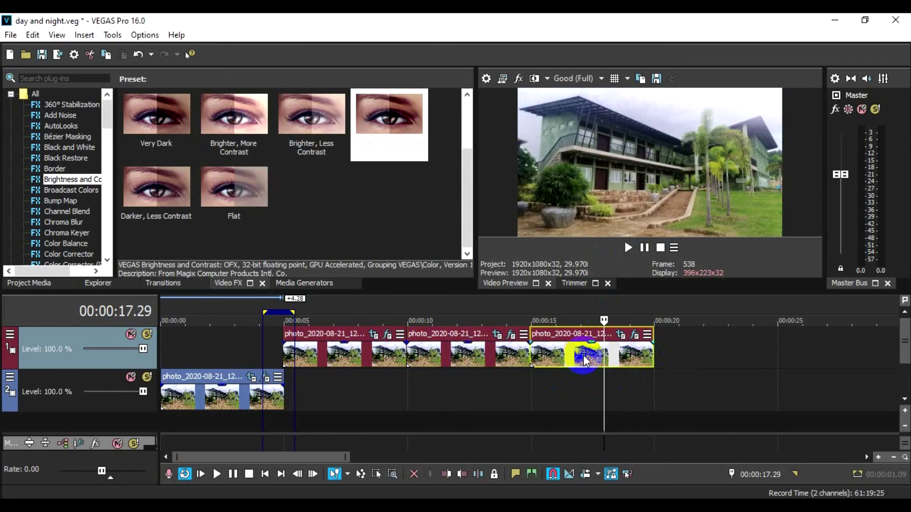
click(611, 347)
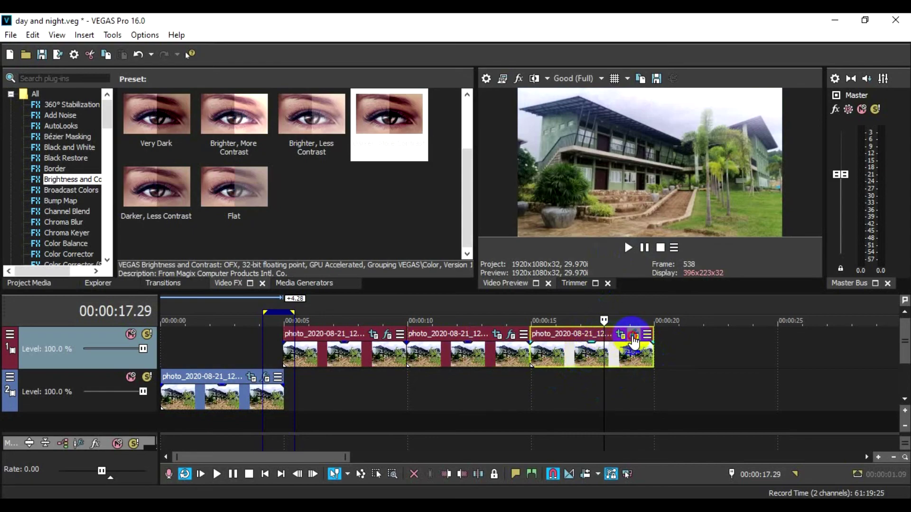
click(635, 337)
drag(219, 238, 185, 252)
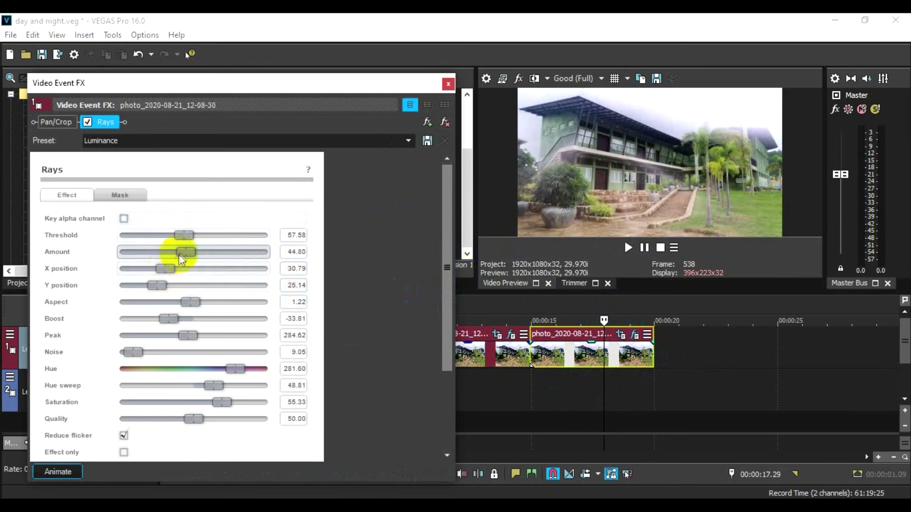
drag(181, 256, 143, 254)
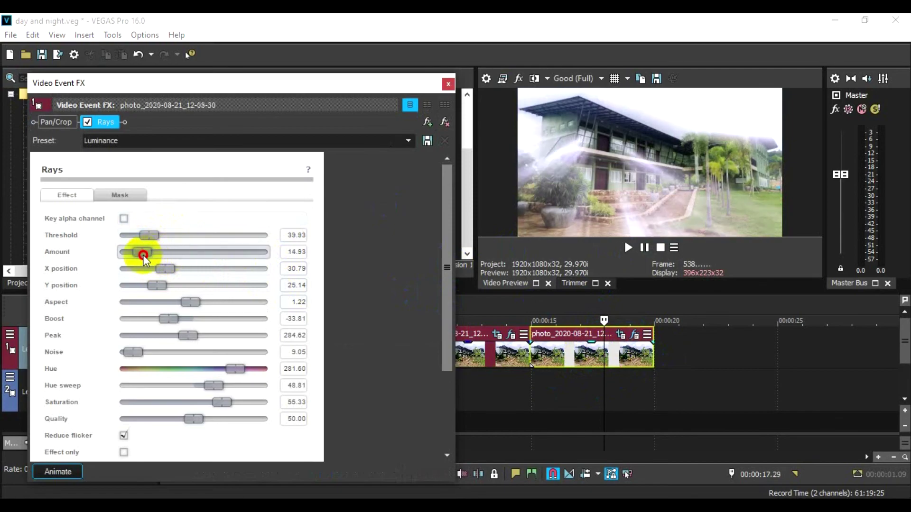